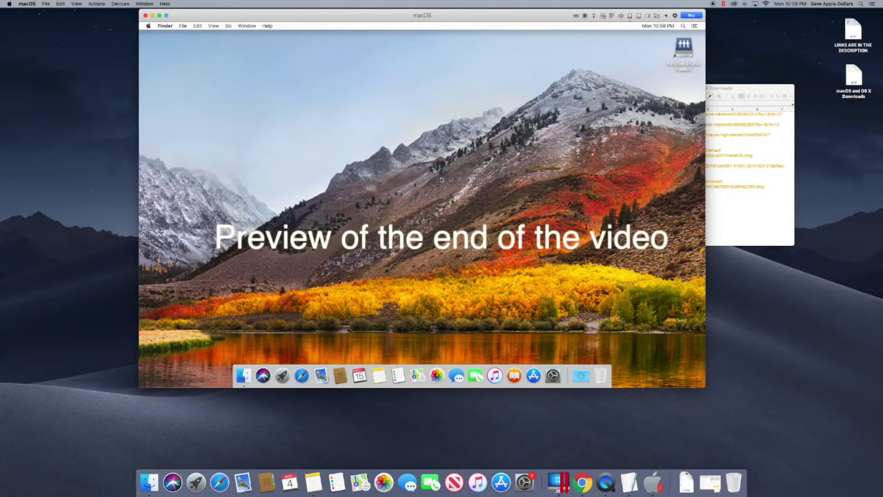
Show the View menu's Enter Coherence, Enter Full Screen and Picture in Picture options.
{"action": "left_click", "coordinate": [76, 4]}
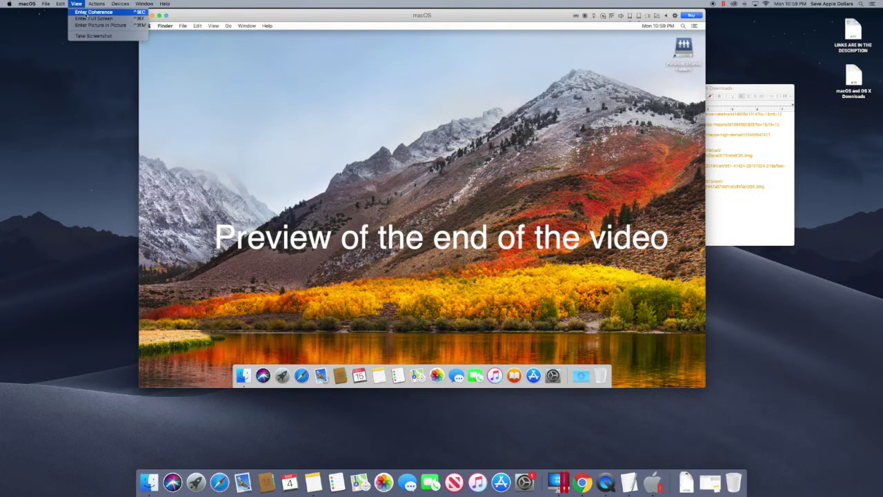
Switch the VM into Coherence and open then close the guest's Launchpad.
{"action": "left_click", "coordinate": [86, 13]}
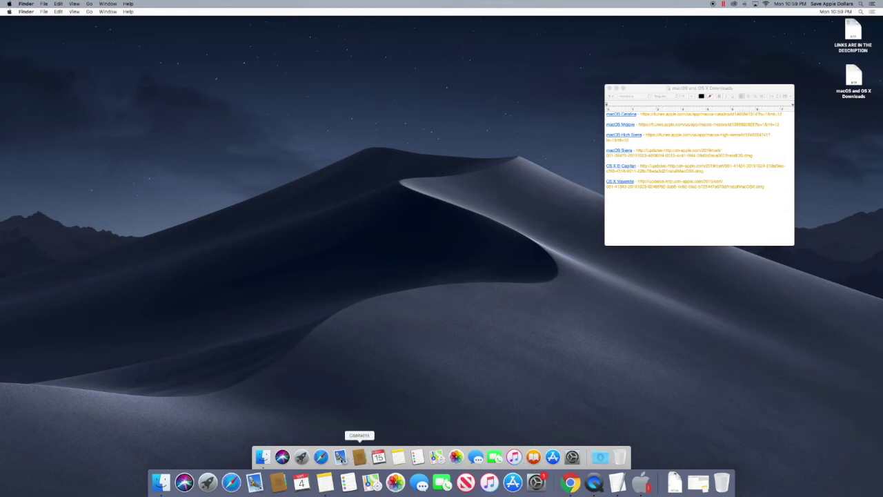
{"action": "left_click", "coordinate": [302, 457]}
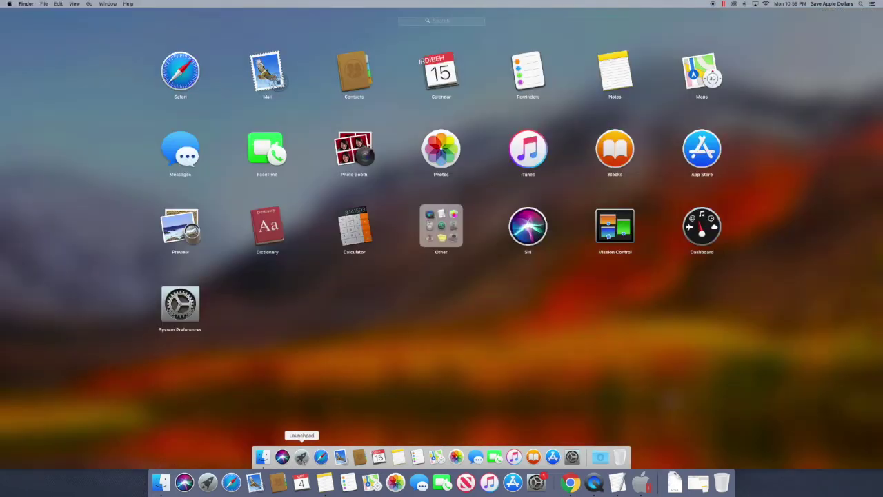
{"action": "left_click", "coordinate": [301, 458]}
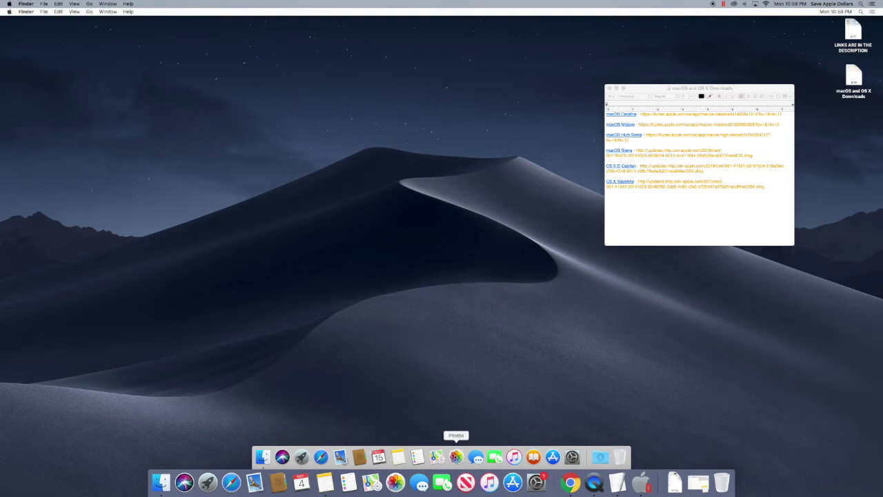
Launch Photos from the guest dock, reposition its window, then close both Photos windows.
{"action": "left_click", "coordinate": [456, 457]}
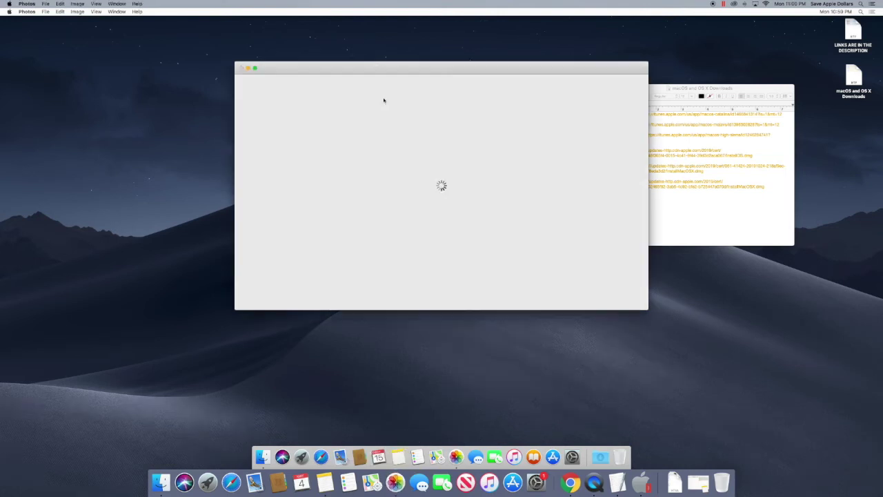
{"action": "left_click_drag", "start_coordinate": [368, 74], "coordinate": [444, 165]}
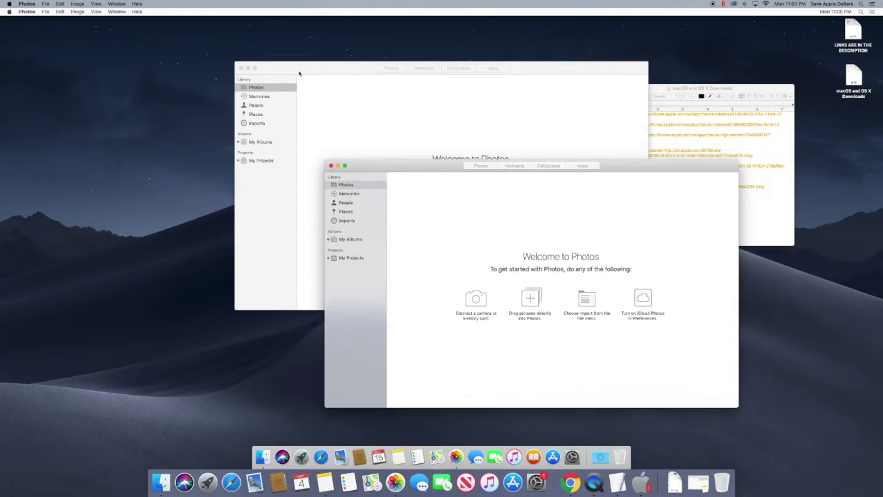
{"action": "left_click", "coordinate": [404, 301]}
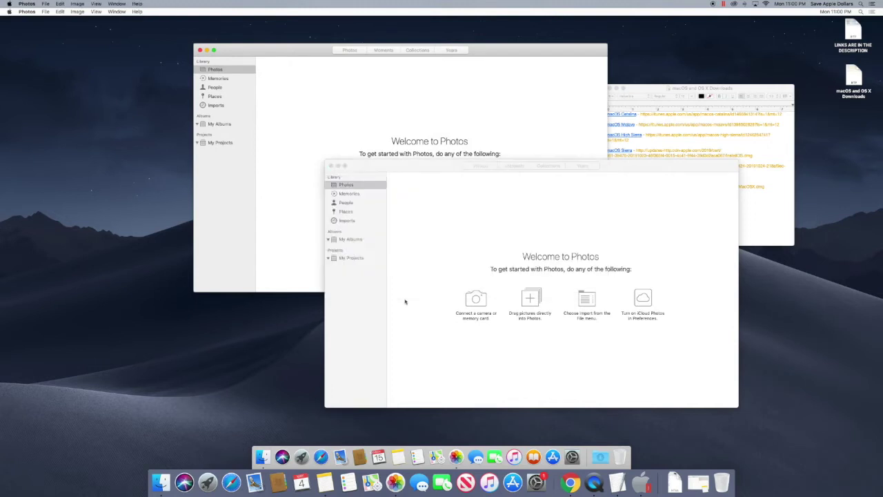
{"action": "left_click", "coordinate": [331, 167]}
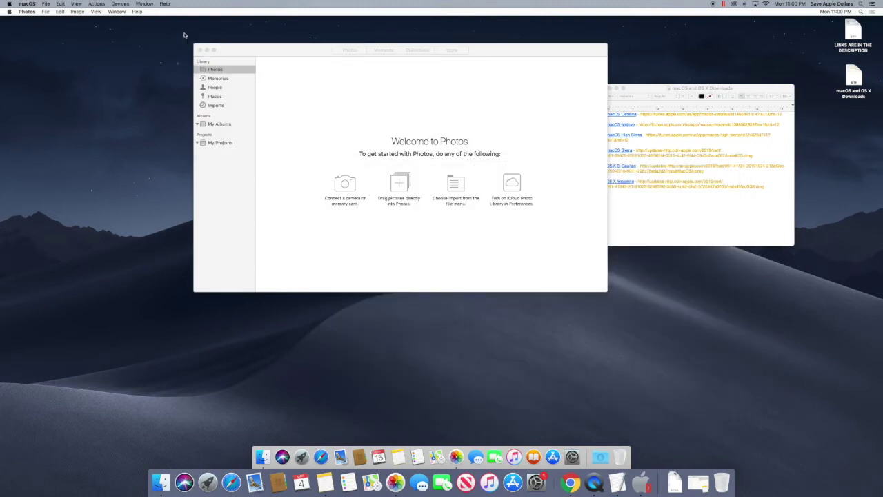
{"action": "left_click", "coordinate": [199, 50]}
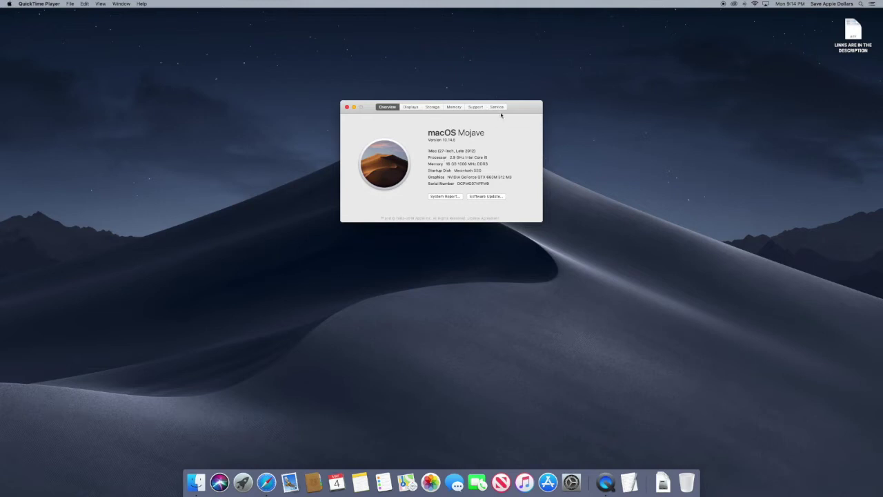
Move the macOS Mojave 10.14.5 About This Mac window to the upper left of the screen.
{"action": "left_click_drag", "start_coordinate": [379, 108], "coordinate": [357, 131]}
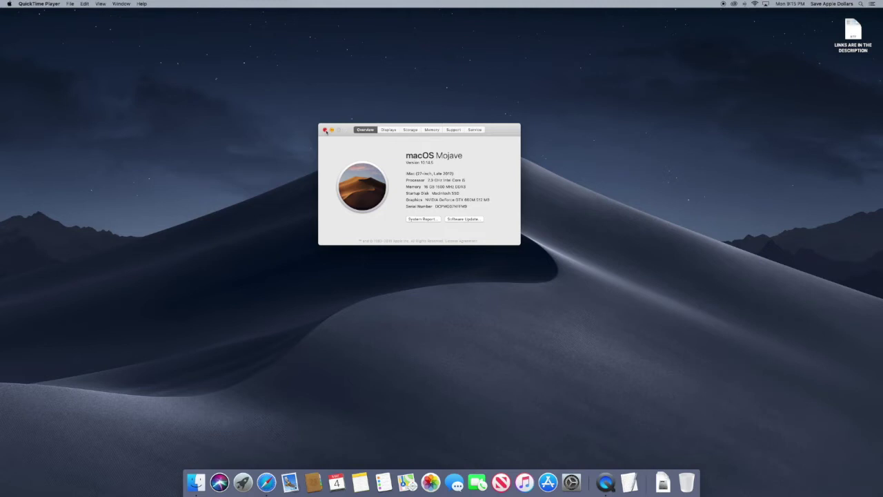
{"action": "left_click_drag", "start_coordinate": [346, 131], "coordinate": [201, 63]}
Open the LINKS ARE IN THE DESCRIPTION document and bold Parallels 14 on the Mojave line.
{"action": "double_click", "coordinate": [851, 31]}
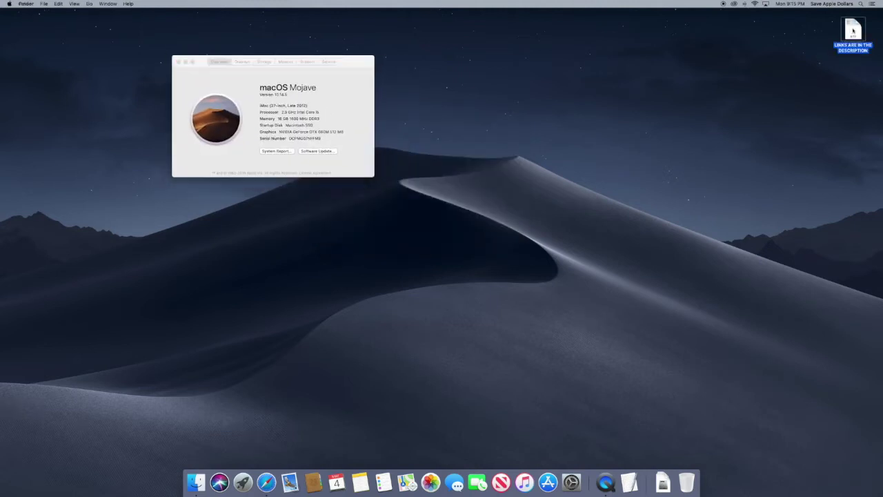
{"action": "left_click_drag", "start_coordinate": [261, 44], "coordinate": [600, 63]}
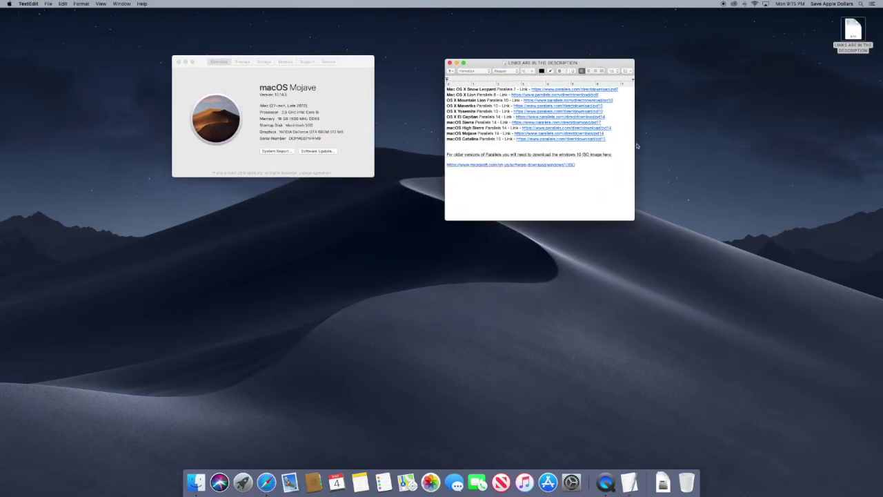
{"action": "left_click_drag", "start_coordinate": [616, 140], "coordinate": [439, 88]}
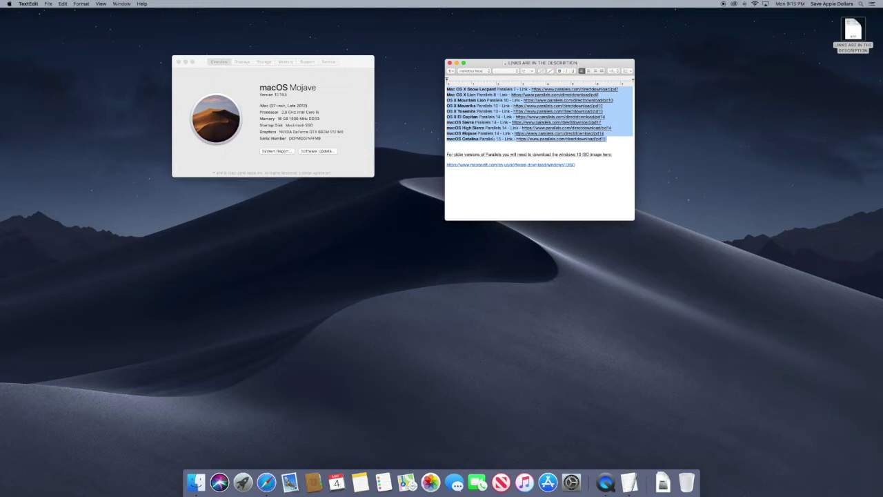
{"action": "left_click", "coordinate": [484, 146]}
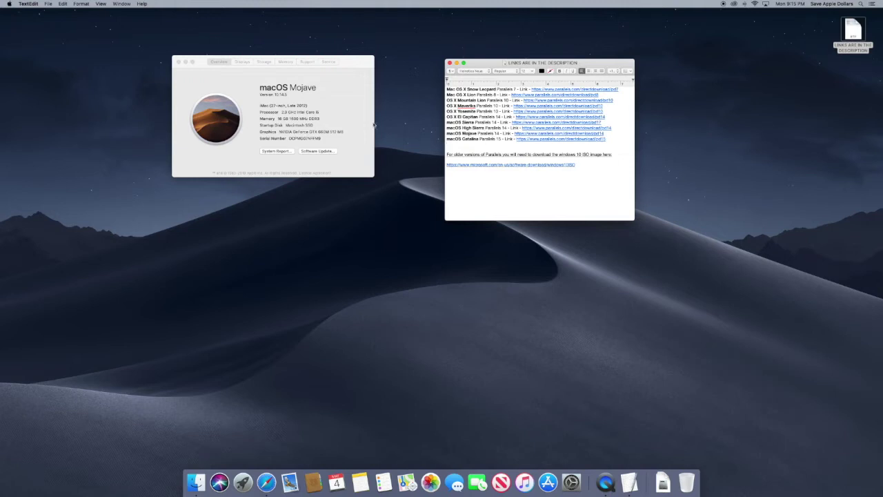
{"action": "left_click_drag", "start_coordinate": [478, 133], "coordinate": [503, 140]}
{"action": "key", "text": "super+b"}
Copy the macOS Mojave download link and launch Safari.
{"action": "left_click", "coordinate": [499, 139]}
{"action": "right_click", "coordinate": [583, 134]}
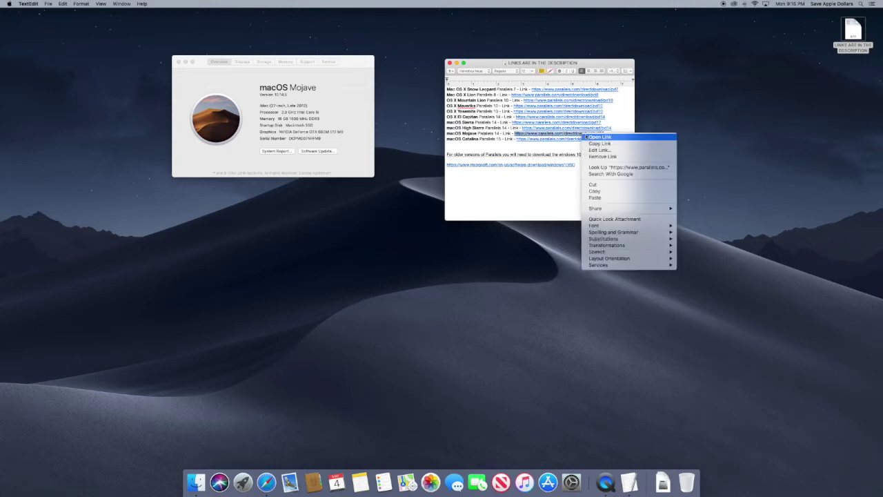
{"action": "left_click", "coordinate": [599, 144]}
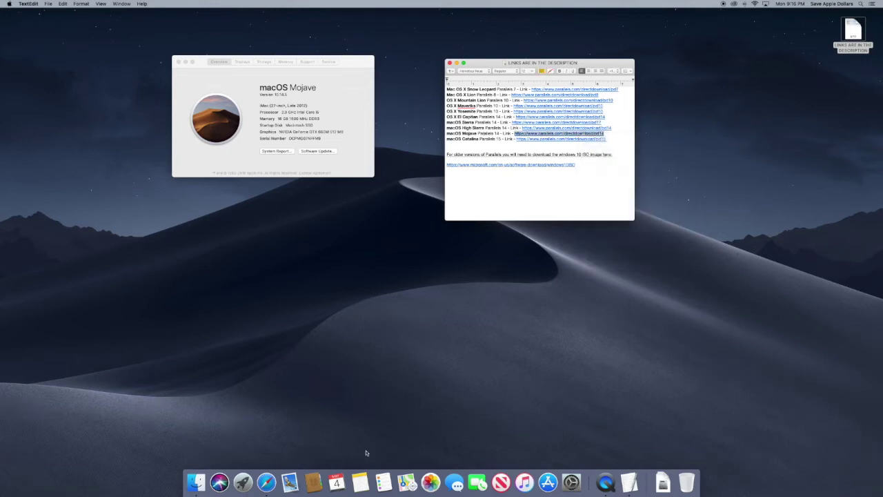
{"action": "left_click", "coordinate": [267, 481]}
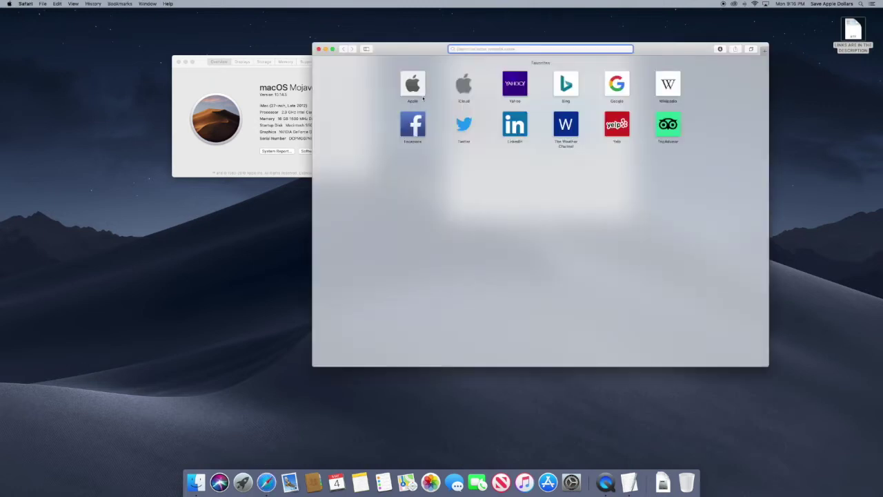
Paste and load the copied Mojave link in Safari to start the Parallels download.
{"action": "right_click", "coordinate": [467, 48]}
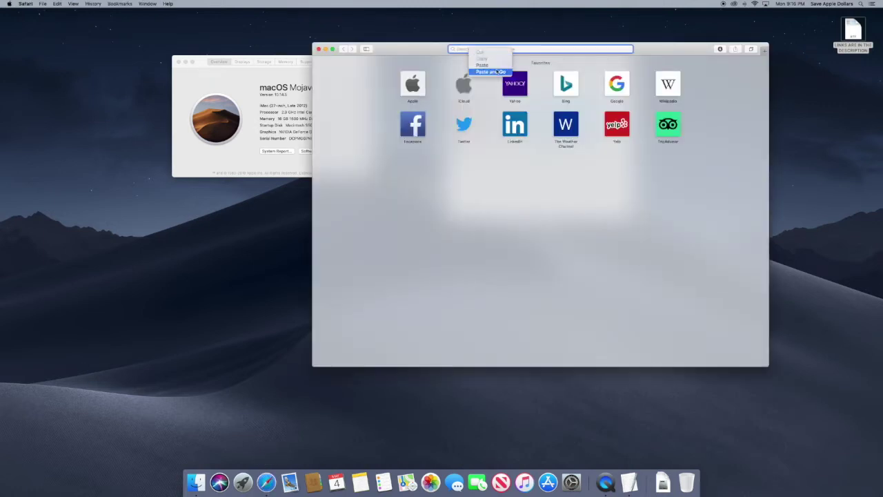
{"action": "left_click", "coordinate": [499, 68]}
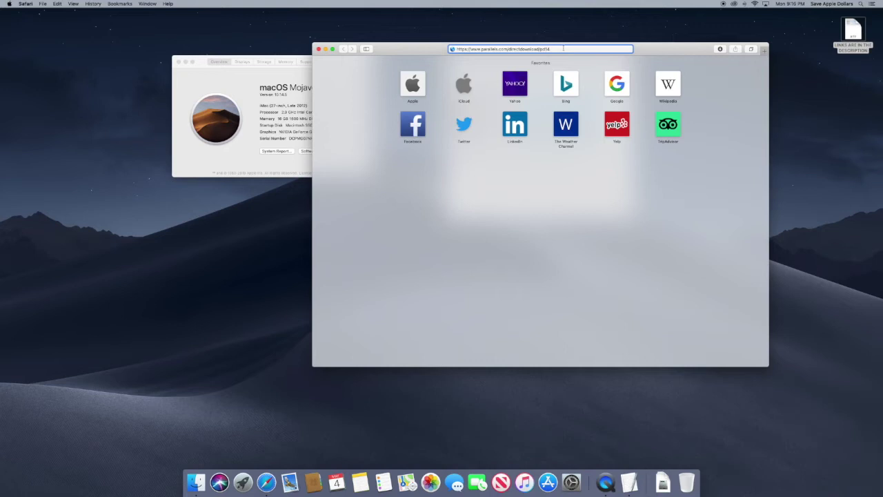
{"action": "key", "text": "Return"}
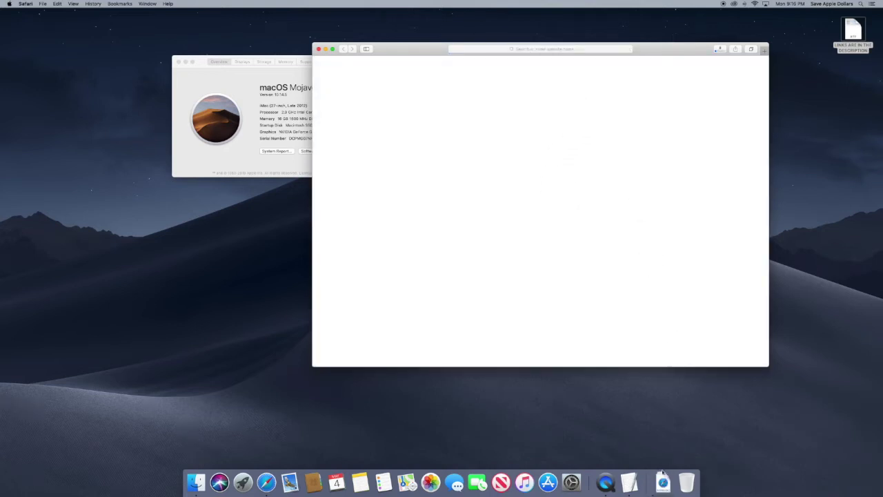
{"action": "left_click", "coordinate": [663, 475]}
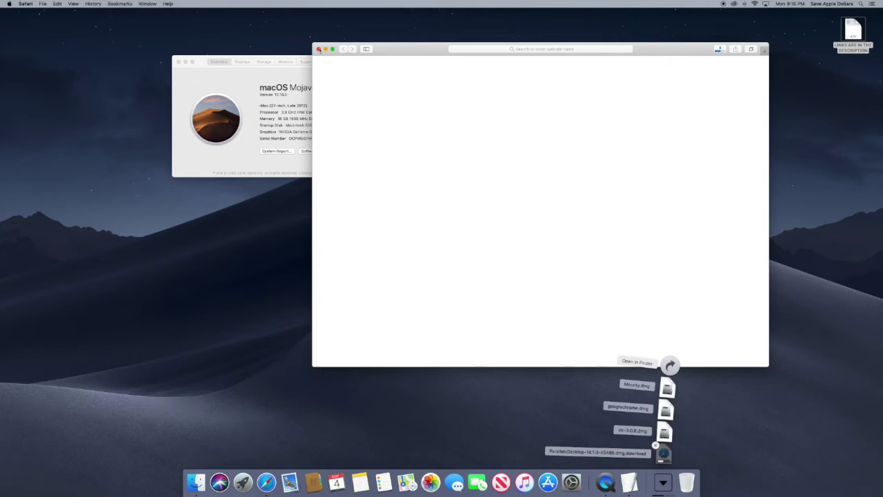
{"action": "left_click", "coordinate": [176, 62]}
{"action": "left_click_drag", "start_coordinate": [577, 49], "coordinate": [453, 79]}
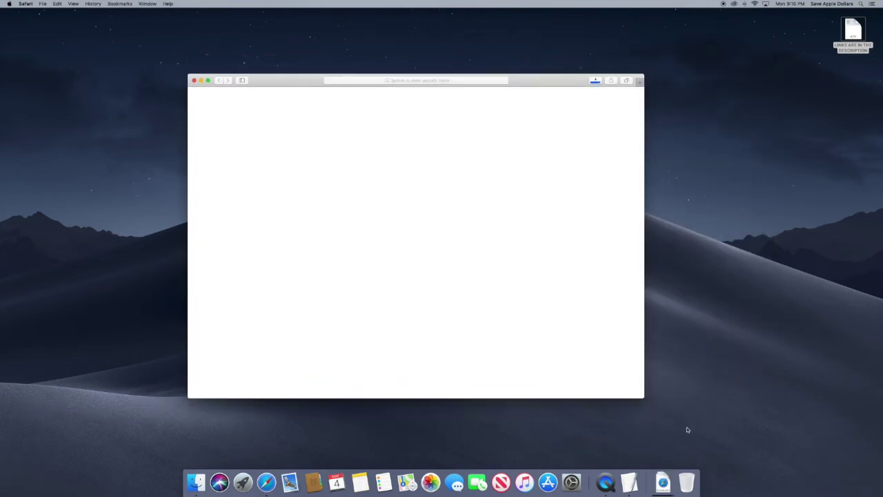
Open the downloaded Parallels Desktop .dmg and skip the disk image verification.
{"action": "left_click", "coordinate": [663, 483]}
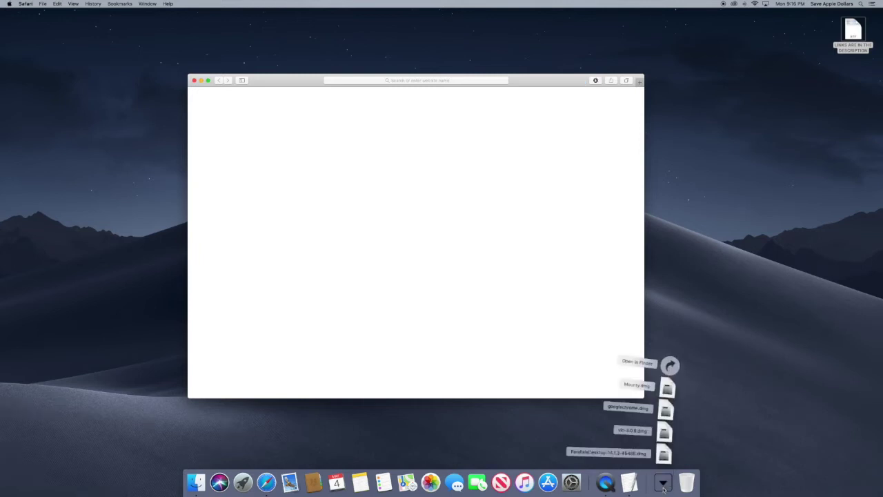
{"action": "left_click", "coordinate": [663, 484]}
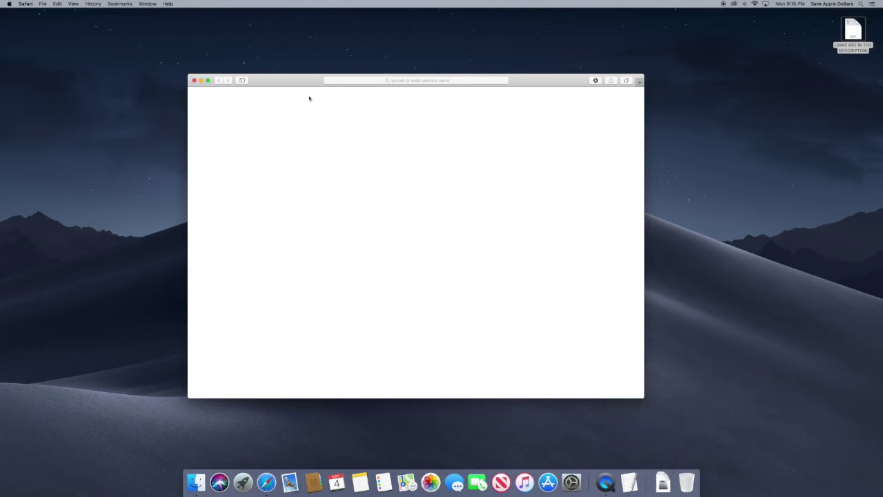
{"action": "left_click", "coordinate": [194, 80]}
{"action": "left_click_drag", "start_coordinate": [455, 138], "coordinate": [418, 111]}
{"action": "left_click", "coordinate": [452, 138]}
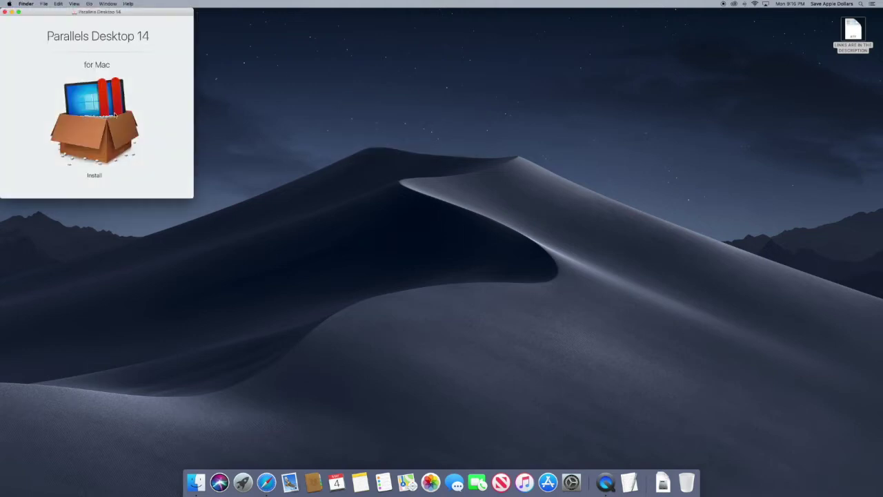
Launch the Parallels Desktop 14 Install app and open Security & Privacy in System Preferences.
{"action": "left_click", "coordinate": [80, 126]}
{"action": "double_click", "coordinate": [80, 126]}
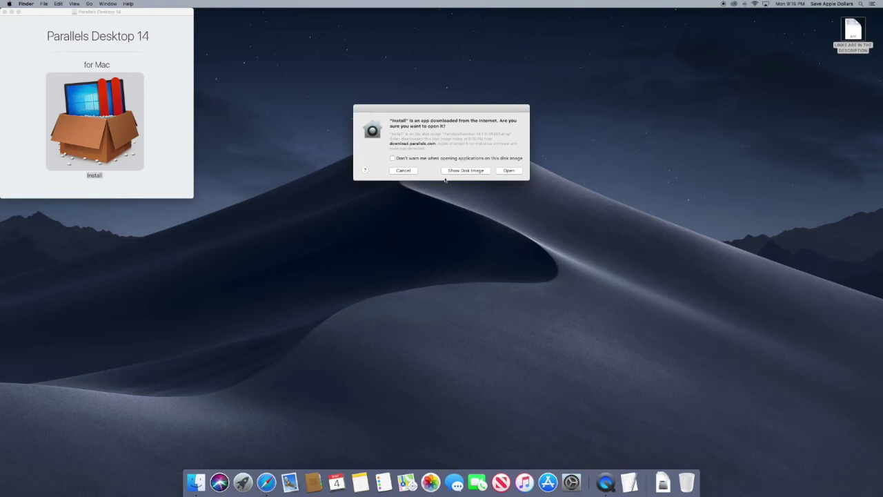
{"action": "left_click", "coordinate": [572, 483]}
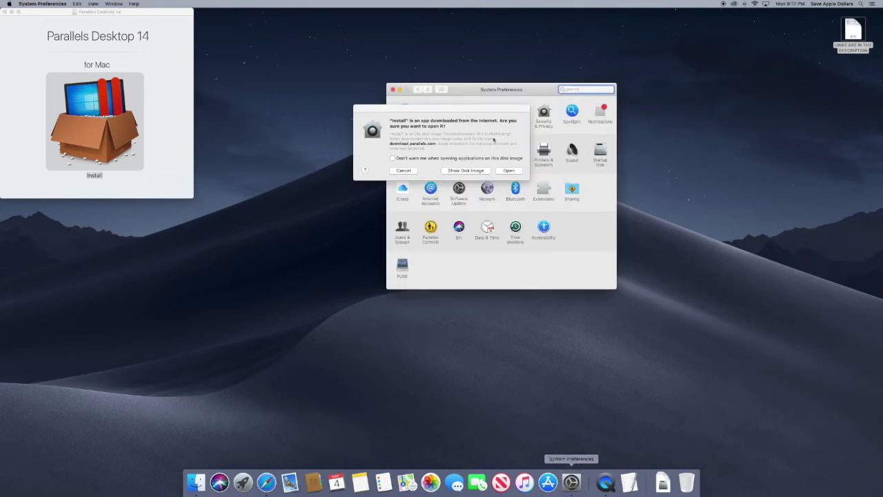
{"action": "left_click_drag", "start_coordinate": [521, 89], "coordinate": [598, 194]}
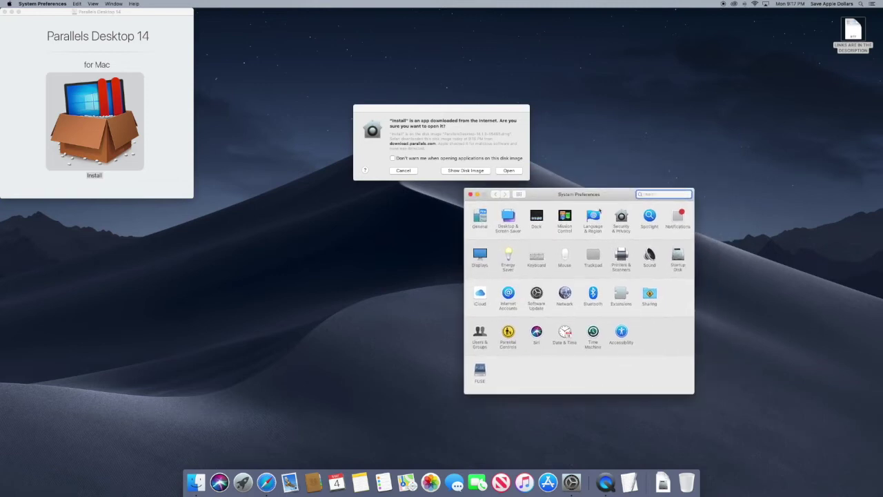
{"action": "left_click", "coordinate": [622, 218]}
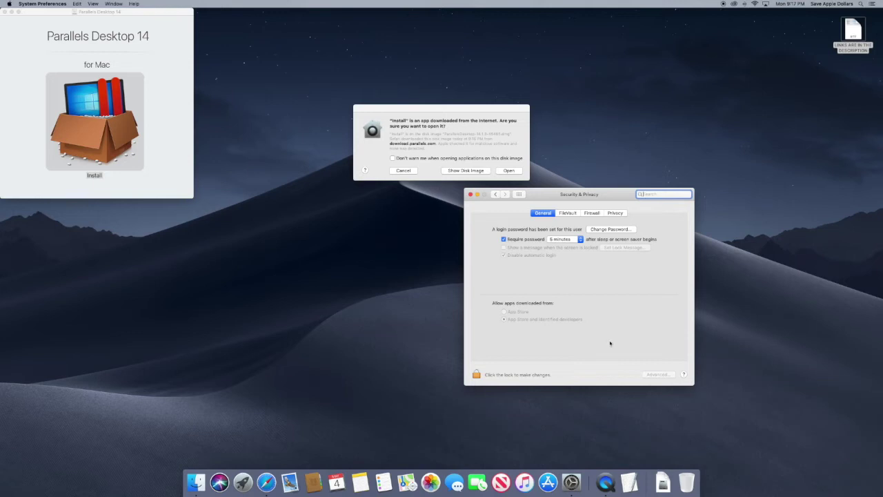
Unlock and relock Security & Privacy with the admin password, then allow the installer to open.
{"action": "left_click", "coordinate": [478, 375]}
{"action": "type", "text": "****"}
{"action": "key", "text": "Return"}
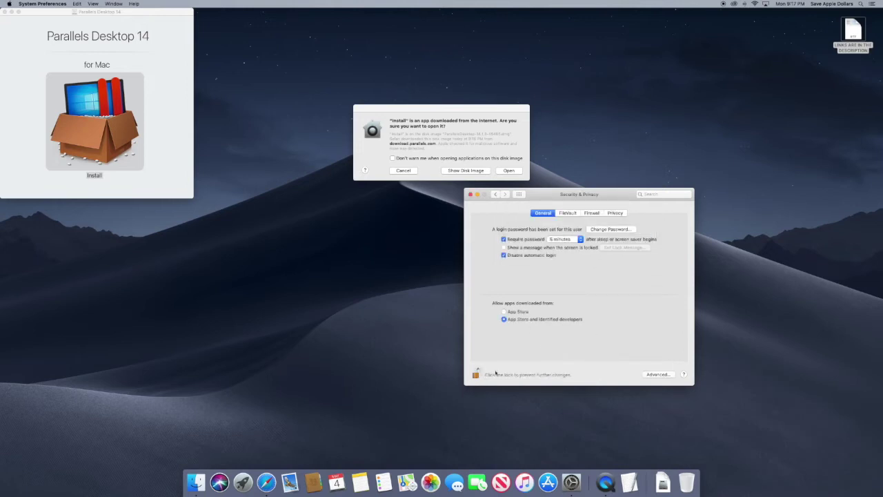
{"action": "left_click", "coordinate": [476, 374]}
{"action": "left_click", "coordinate": [471, 194]}
{"action": "left_click", "coordinate": [88, 117]}
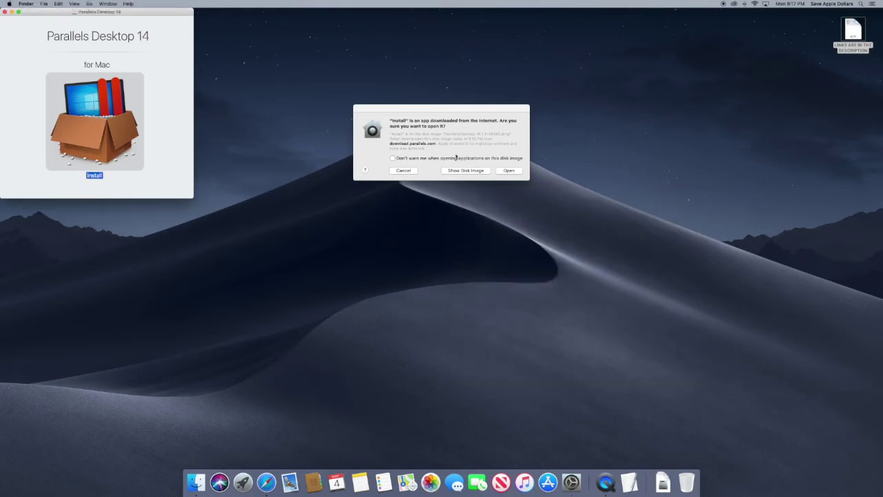
{"action": "mouse_move", "coordinate": [411, 116]}
{"action": "left_mouse_down"}
{"action": "mouse_move", "coordinate": [397, 109]}
{"action": "mouse_move", "coordinate": [409, 112]}
{"action": "left_mouse_up"}
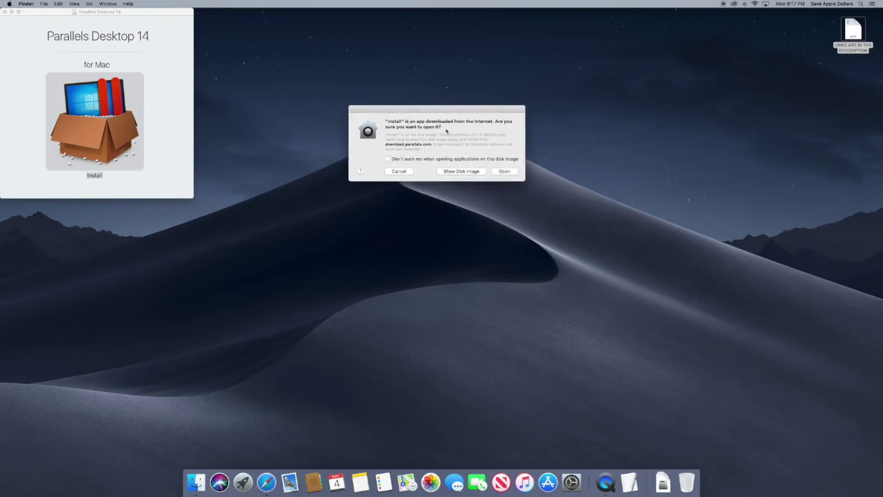
{"action": "left_click", "coordinate": [503, 172]}
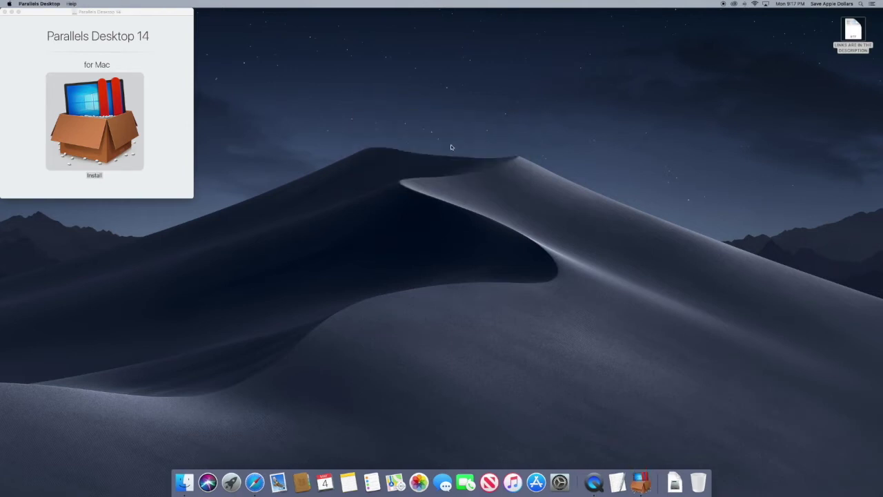
Enter the admin password to authorise installation and skip the Windows 10 download.
{"action": "type", "text": "****"}
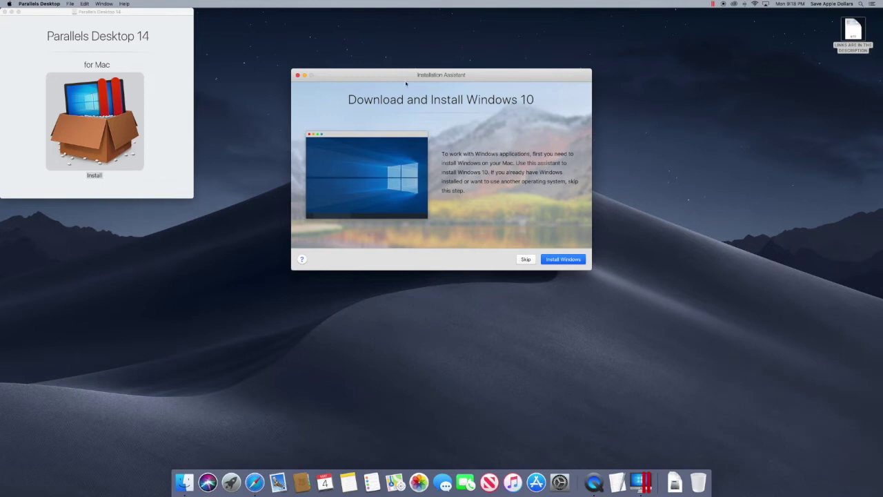
{"action": "left_click_drag", "start_coordinate": [407, 77], "coordinate": [382, 104]}
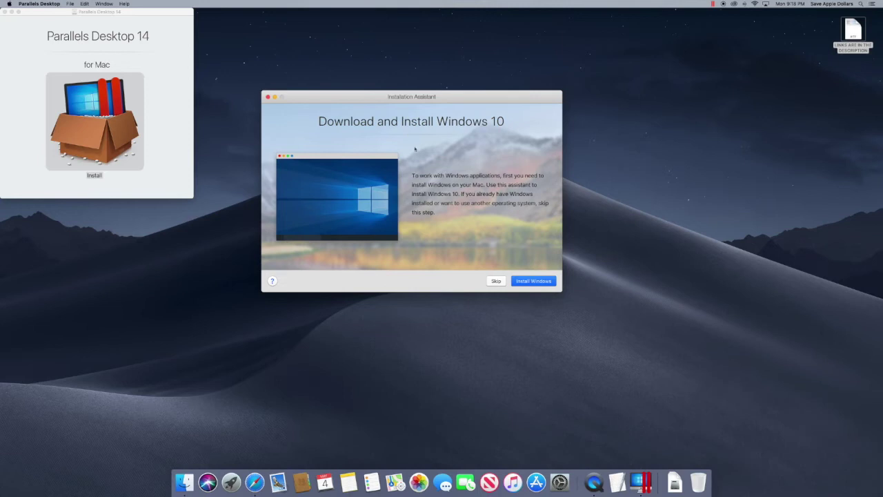
{"action": "left_click", "coordinate": [497, 283]}
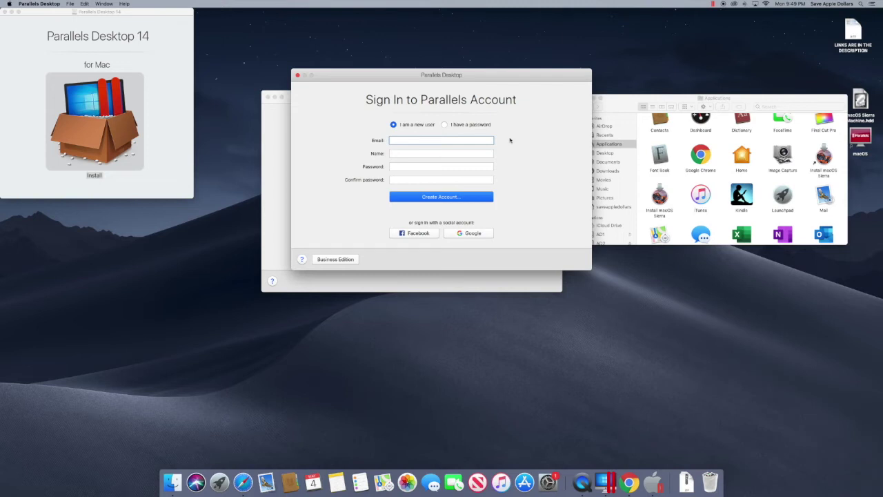
Sign in to the existing Parallels account via Google, entering the account's e-mail address.
{"action": "left_click", "coordinate": [444, 124]}
{"action": "left_click", "coordinate": [469, 233]}
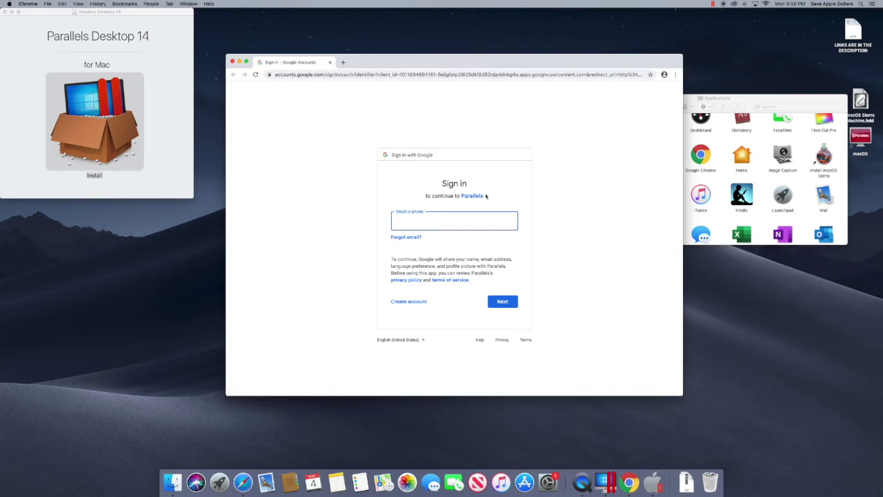
{"action": "key", "text": "Return"}
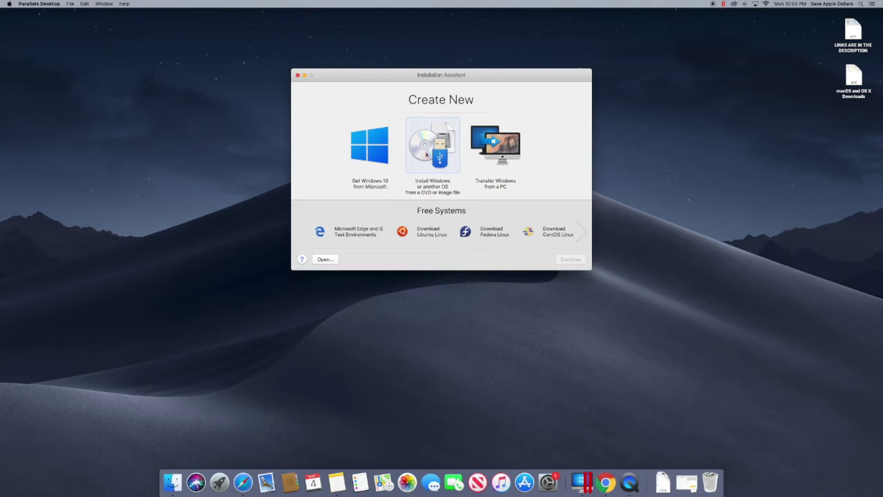
Choose install from DVD or image file, then open the High Sierra link in the downloads document.
{"action": "left_click", "coordinate": [433, 156]}
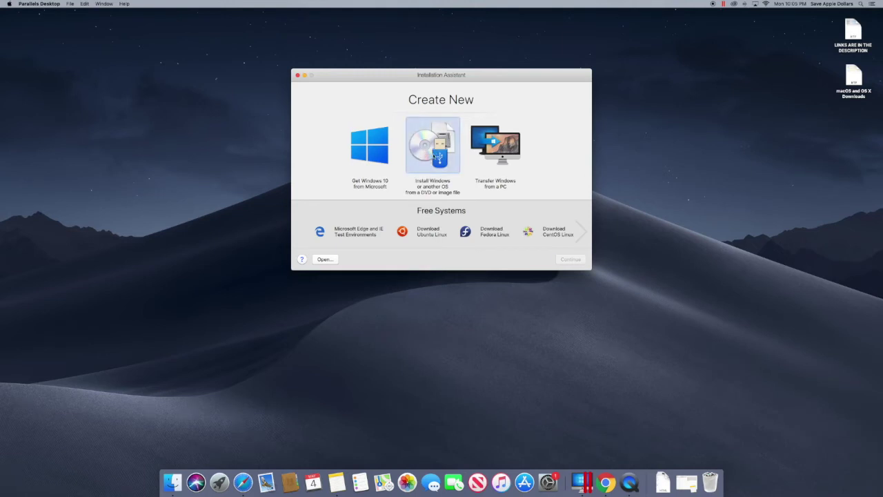
{"action": "left_click", "coordinate": [572, 261]}
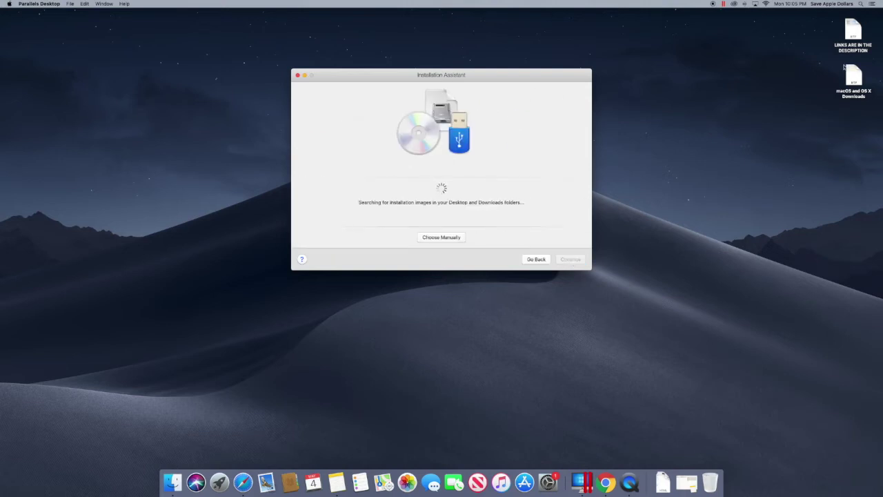
{"action": "left_click", "coordinate": [853, 75]}
{"action": "double_click", "coordinate": [854, 74]}
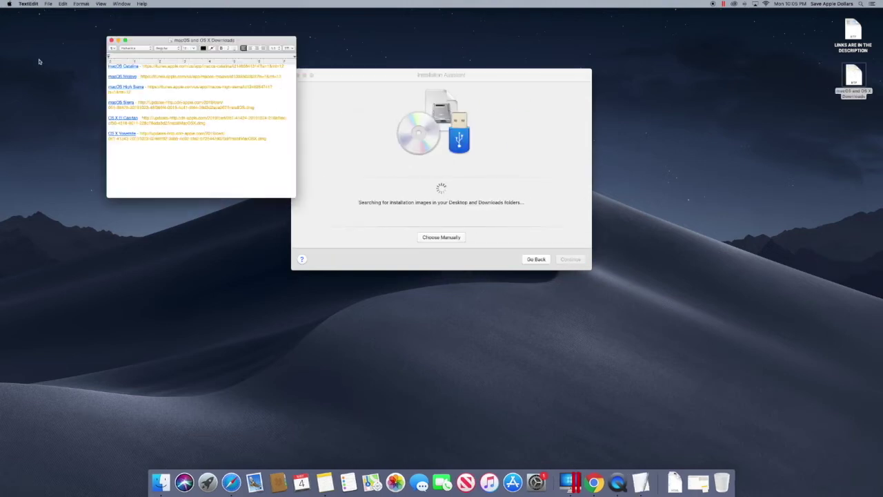
{"action": "left_click_drag", "start_coordinate": [159, 42], "coordinate": [656, 90]}
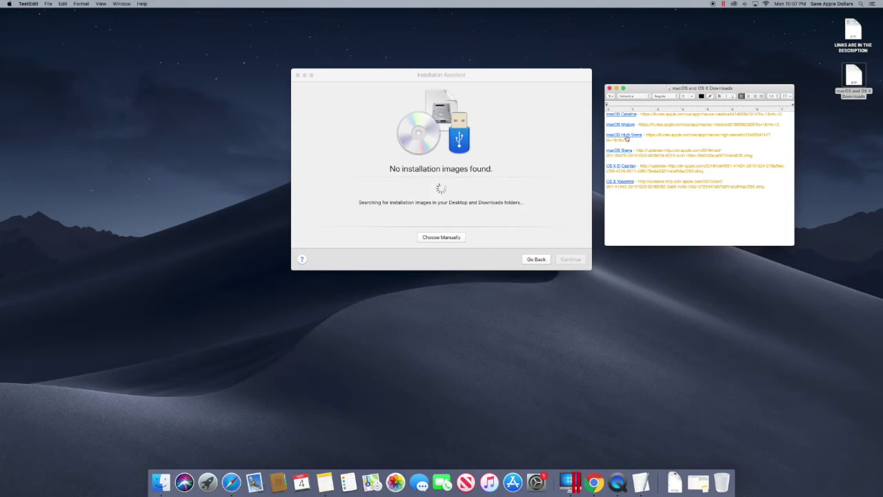
{"action": "left_click", "coordinate": [630, 136]}
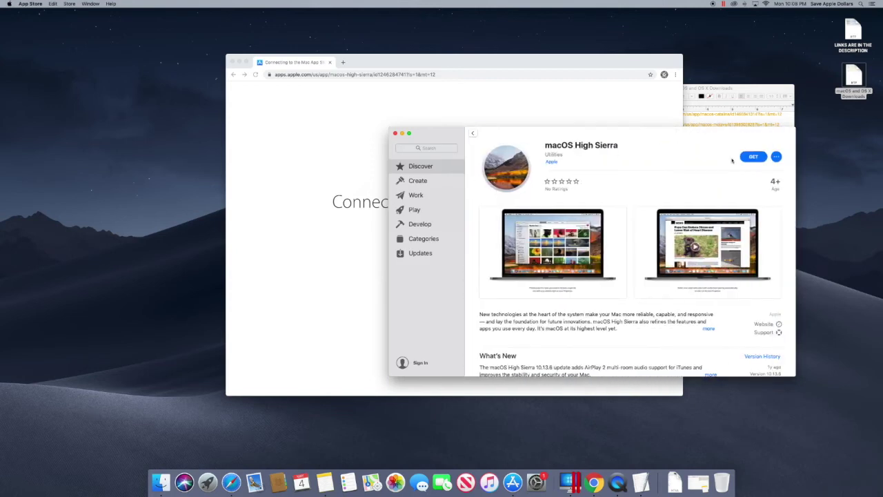
Get macOS High Sierra from the App Store, quitting the too-old installer and closing Software Update.
{"action": "left_click", "coordinate": [753, 158]}
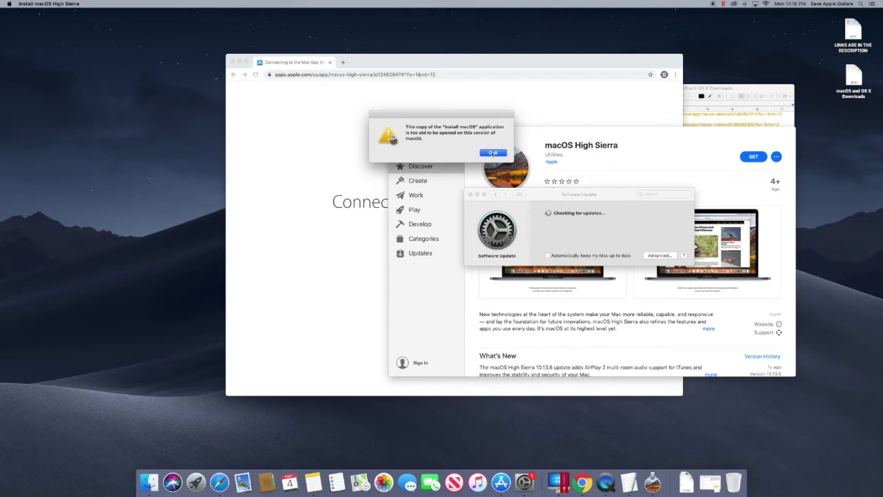
{"action": "left_click", "coordinate": [493, 153]}
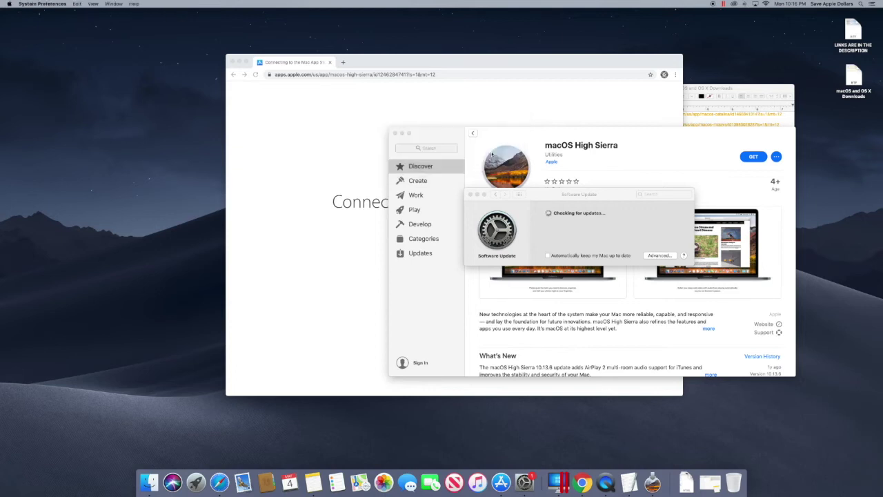
{"action": "left_click", "coordinate": [470, 194]}
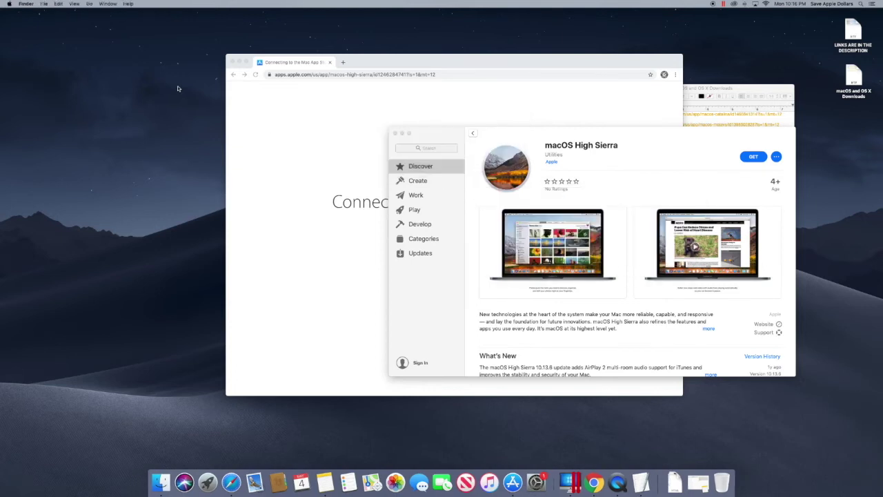
Verify Install macOS High Sierra is in Applications, then close that folder and the App Store window.
{"action": "left_click", "coordinate": [90, 4]}
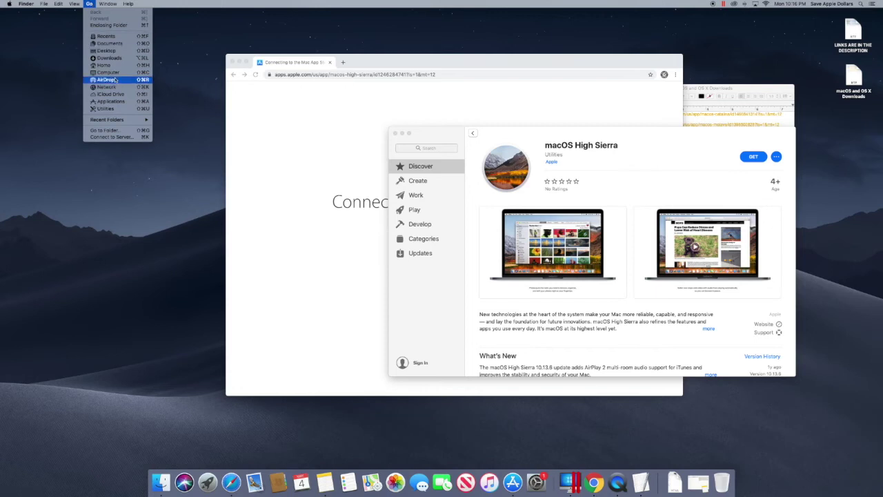
{"action": "left_click", "coordinate": [110, 108]}
{"action": "scroll", "coordinate": [261, 137], "scroll_direction": "down", "scroll_amount": 5}
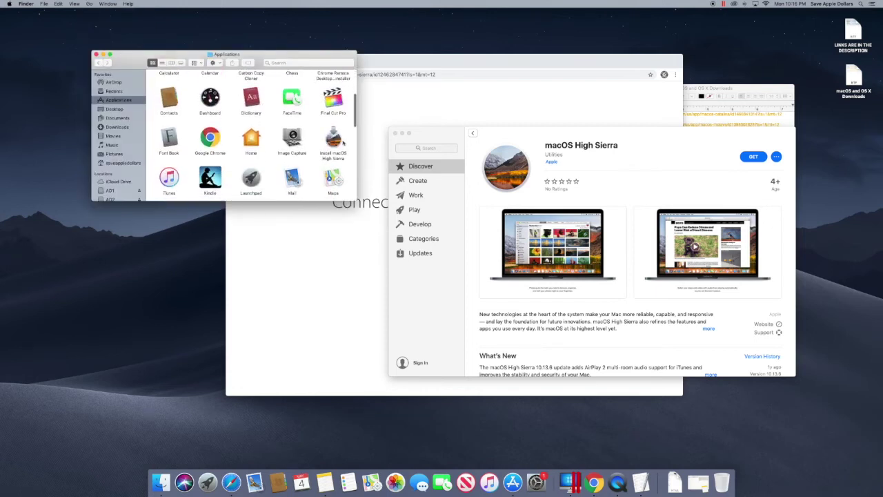
{"action": "left_click", "coordinate": [334, 140]}
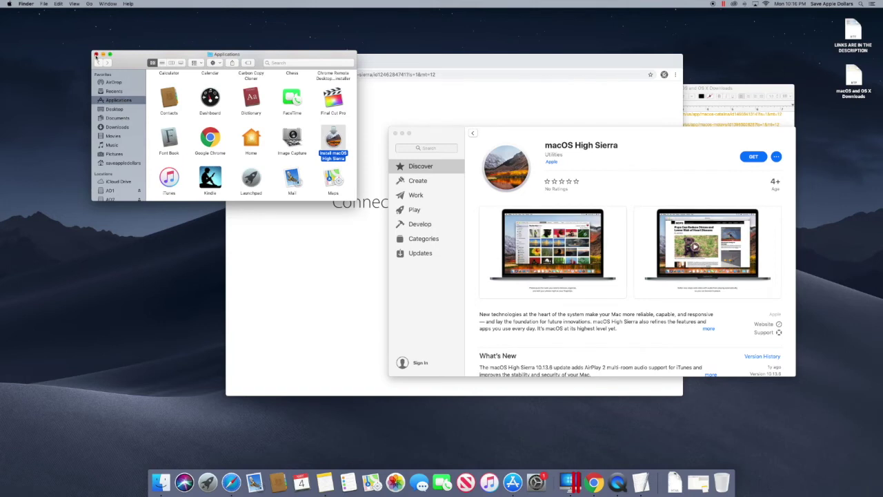
{"action": "left_click", "coordinate": [96, 54]}
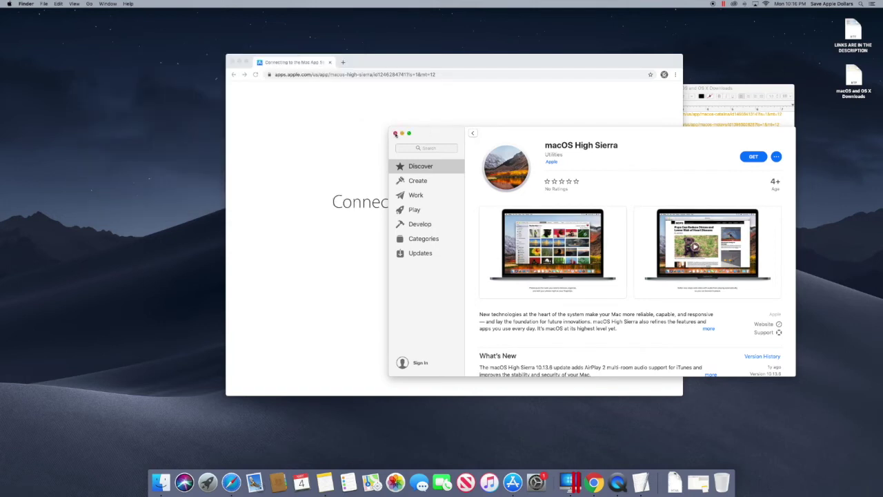
{"action": "left_click", "coordinate": [395, 133]}
Close the browser, then build and save a bootable disk image from Install macOS High Sierra.app.
{"action": "left_click", "coordinate": [233, 62]}
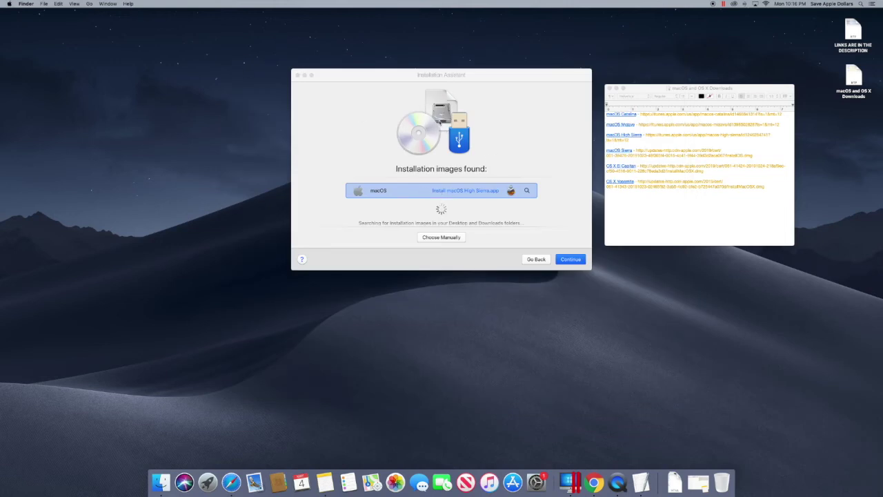
{"action": "left_click", "coordinate": [571, 260]}
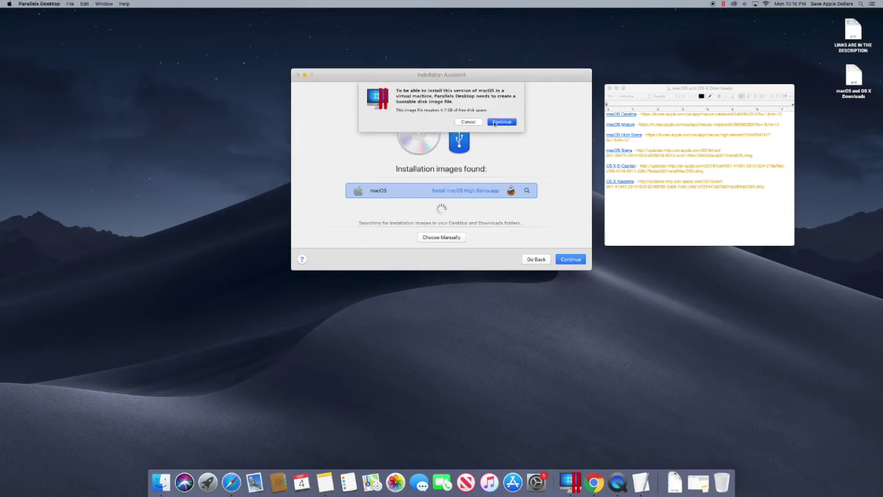
{"action": "left_click", "coordinate": [501, 122]}
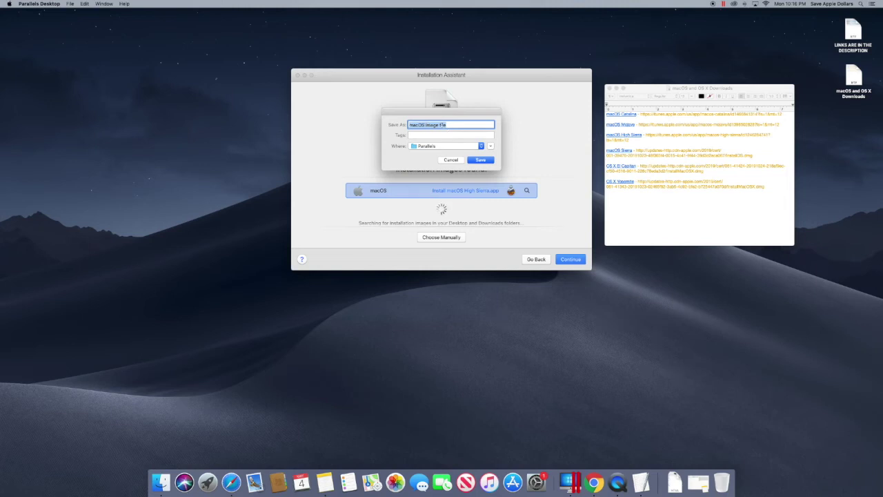
{"action": "left_click", "coordinate": [489, 161]}
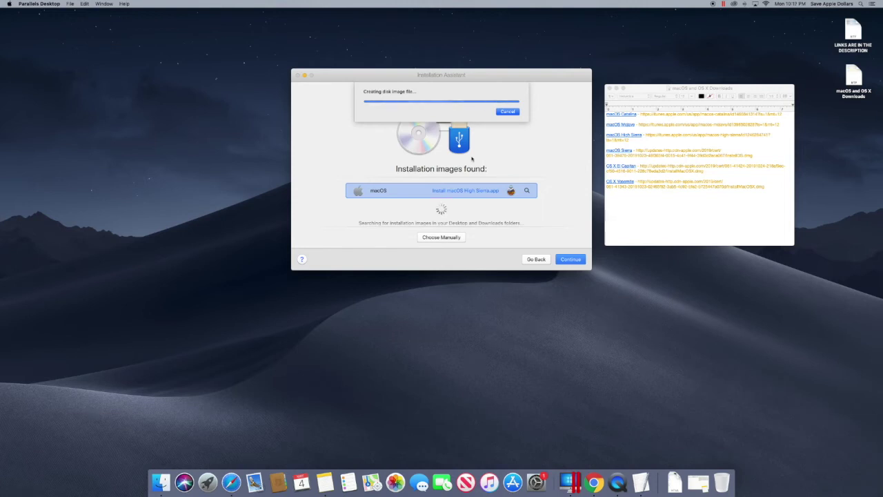
{"action": "key", "text": "Return"}
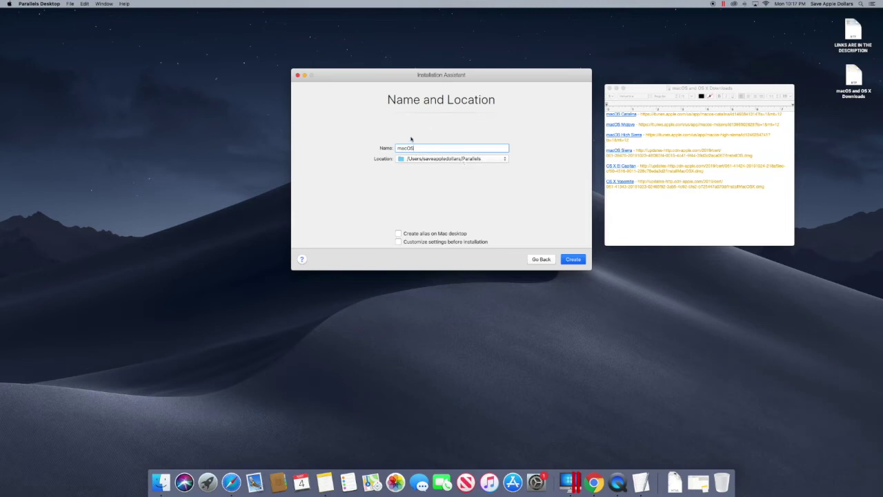
Create the virtual machine named macOS and continue the Parallels Desktop trial.
{"action": "left_click", "coordinate": [567, 260]}
{"action": "left_click", "coordinate": [572, 259]}
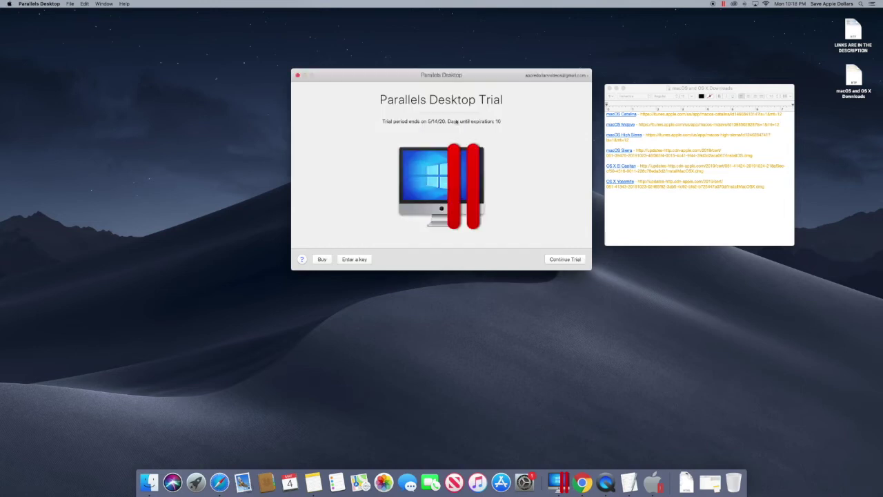
{"action": "left_click", "coordinate": [557, 260]}
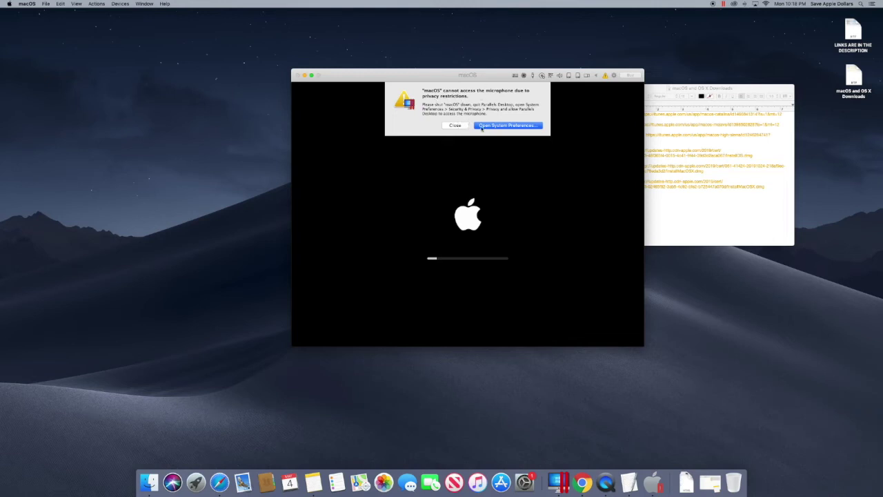
Allow Parallels Desktop microphone access, postpone quitting, close System Preferences, and nudge the VM window up-left.
{"action": "left_click", "coordinate": [508, 126]}
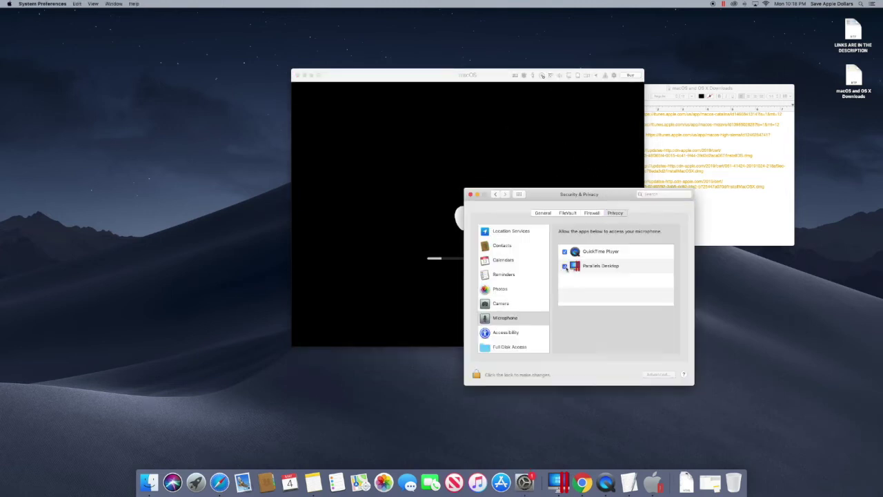
{"action": "left_click", "coordinate": [564, 265]}
{"action": "left_click", "coordinate": [592, 236]}
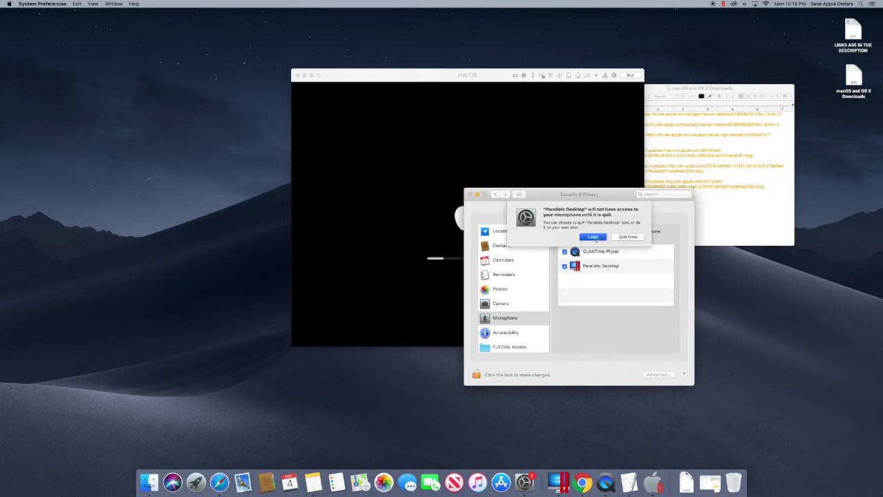
{"action": "left_click", "coordinate": [565, 266]}
{"action": "left_click", "coordinate": [592, 239]}
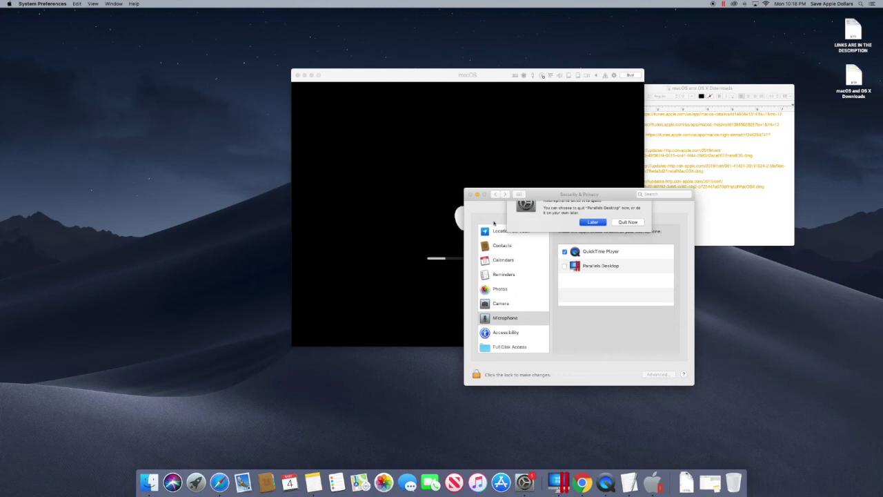
{"action": "left_click", "coordinate": [469, 195]}
{"action": "left_click_drag", "start_coordinate": [438, 79], "coordinate": [416, 73]}
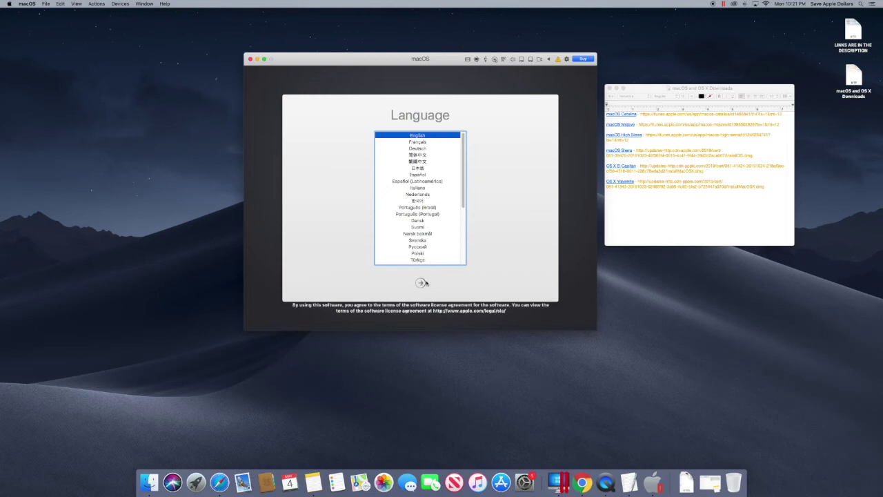
Choose English, agree to the High Sierra license, and install onto the Macintosh HD disk.
{"action": "left_click", "coordinate": [423, 283]}
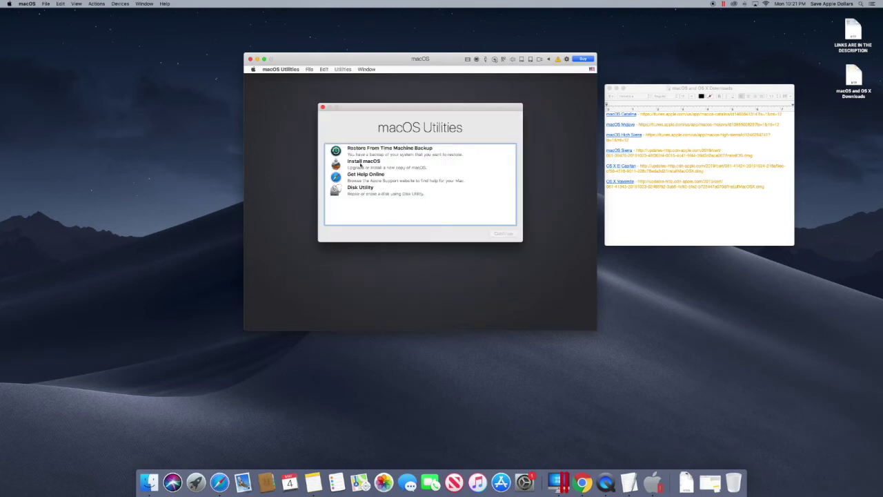
{"action": "left_click", "coordinate": [360, 165]}
{"action": "left_click", "coordinate": [507, 234]}
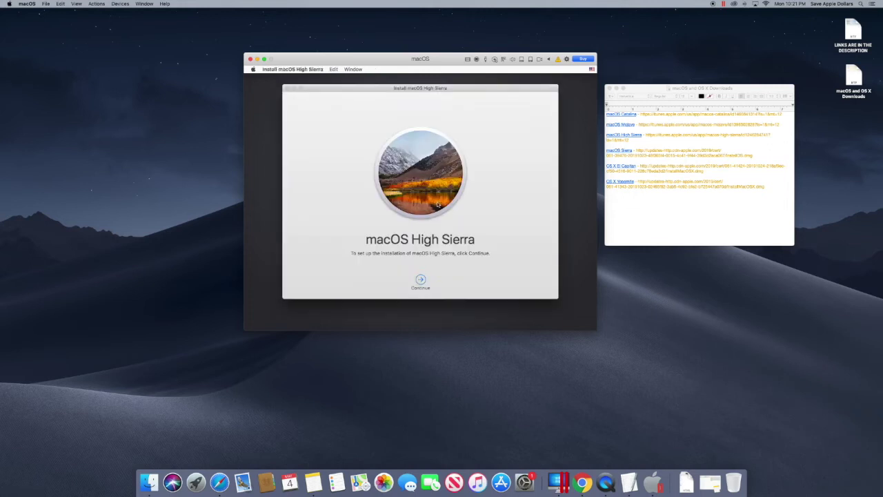
{"action": "key", "text": "Return"}
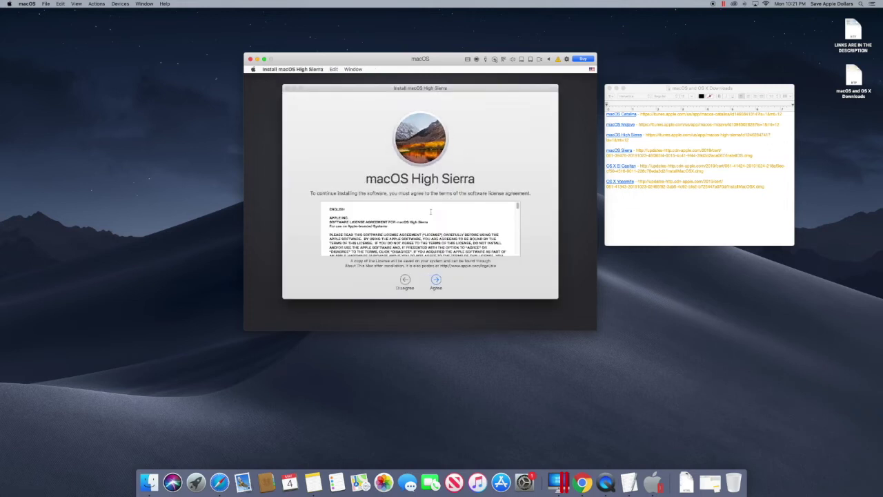
{"action": "left_click", "coordinate": [436, 281]}
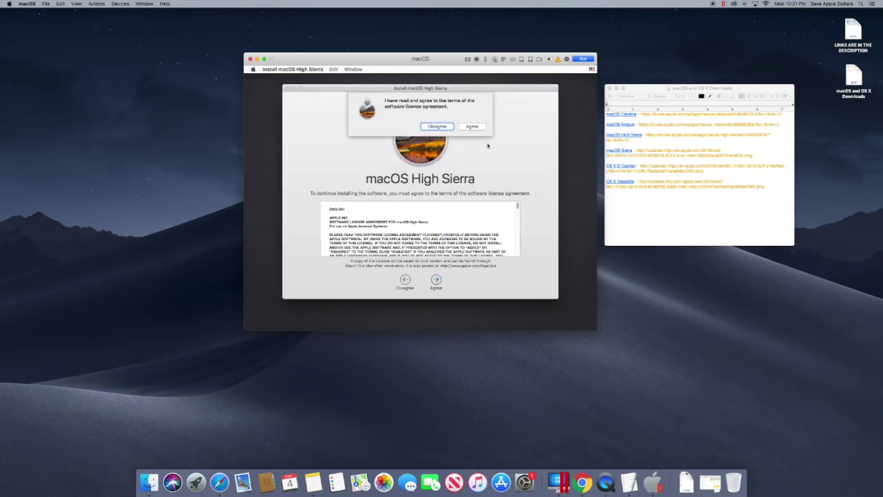
{"action": "left_click", "coordinate": [476, 127]}
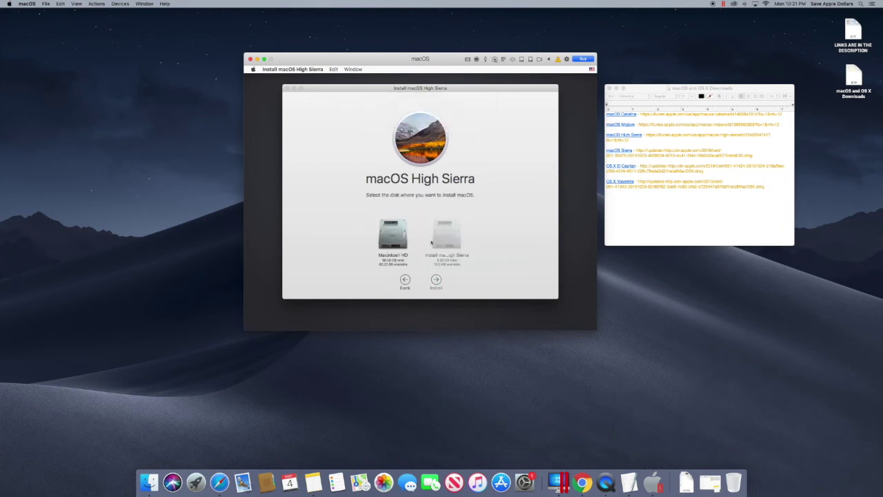
{"action": "left_click", "coordinate": [396, 240]}
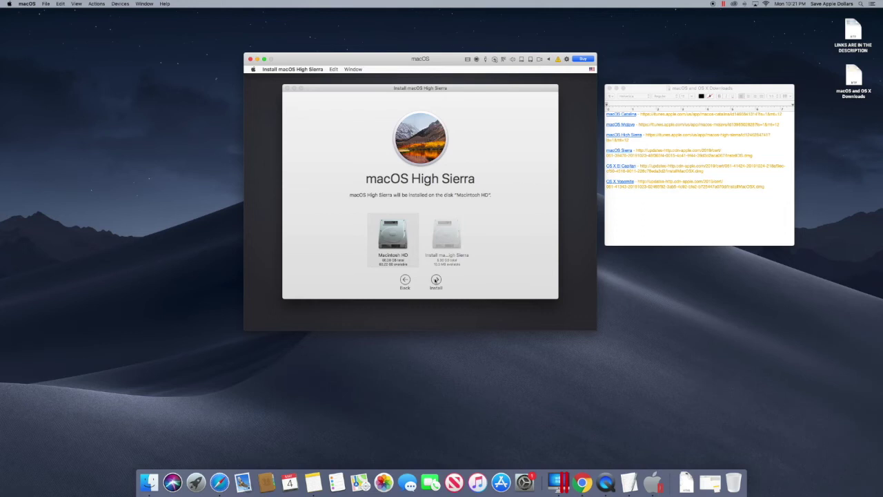
{"action": "left_click", "coordinate": [436, 280]}
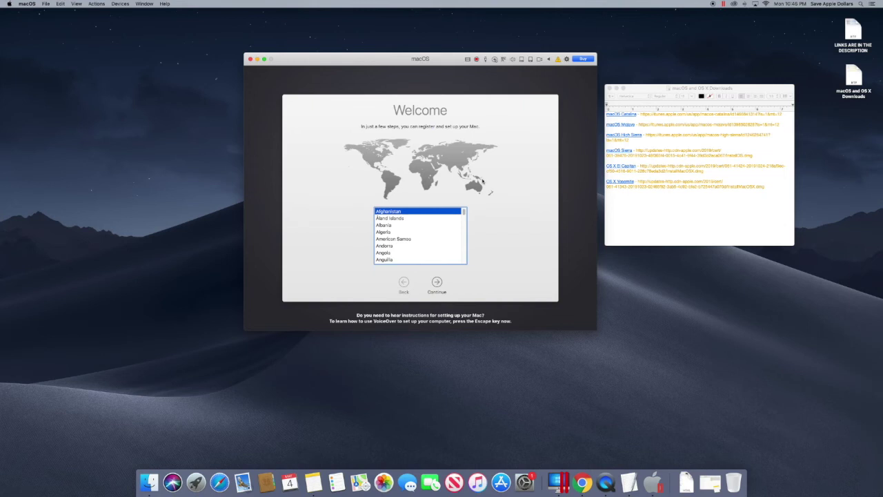
Accept the country and ABC keyboard, skip data transfer and Apple ID, and agree to the license.
{"action": "left_click", "coordinate": [438, 284]}
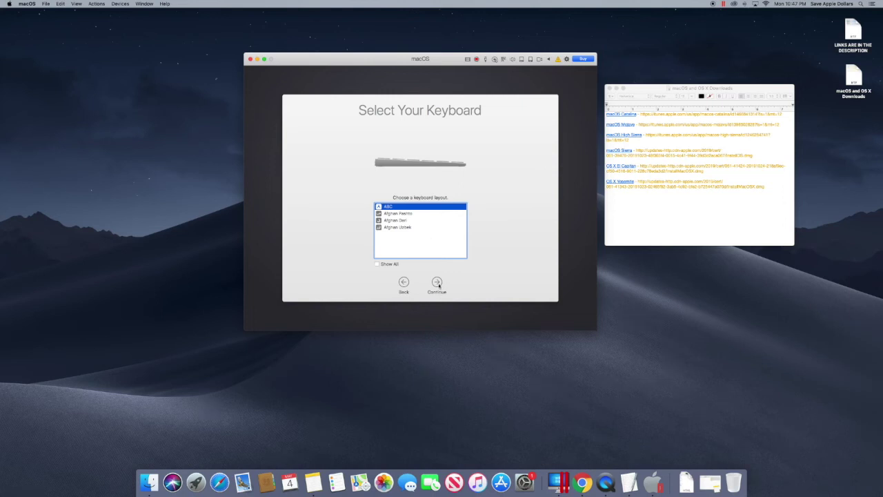
{"action": "left_click", "coordinate": [437, 282]}
{"action": "left_click", "coordinate": [437, 283]}
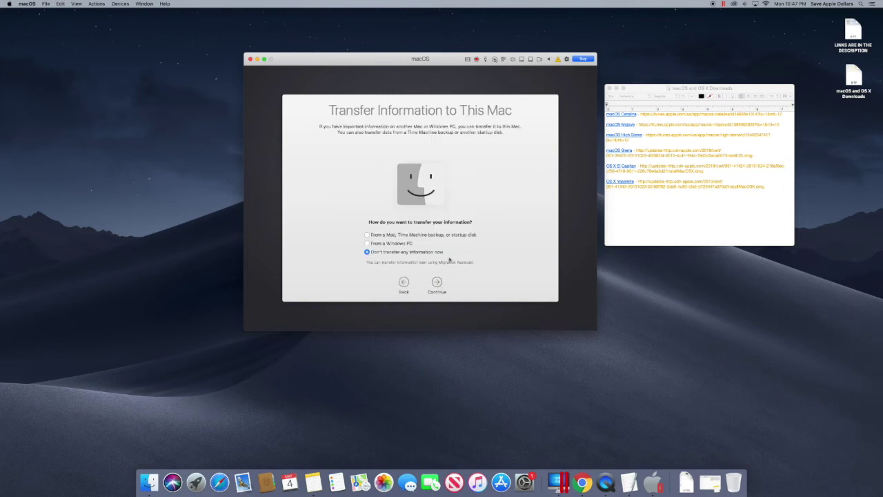
{"action": "left_click", "coordinate": [436, 282]}
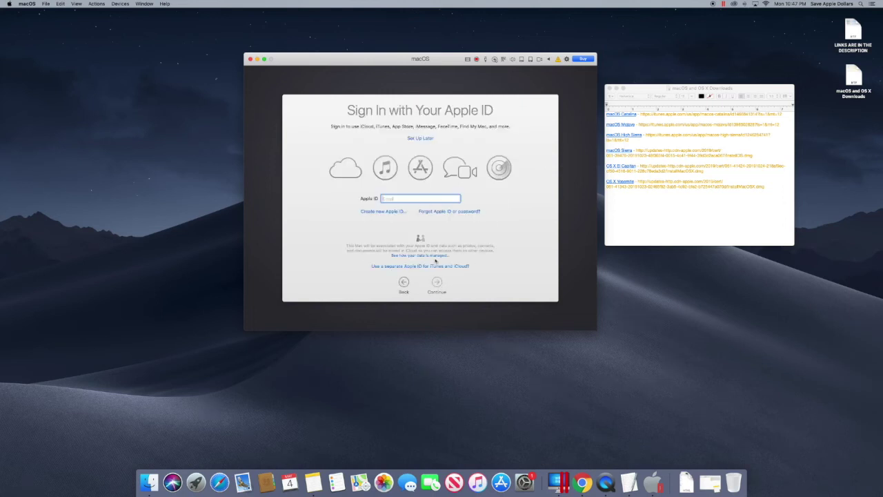
{"action": "left_click", "coordinate": [429, 140]}
{"action": "left_click", "coordinate": [472, 132]}
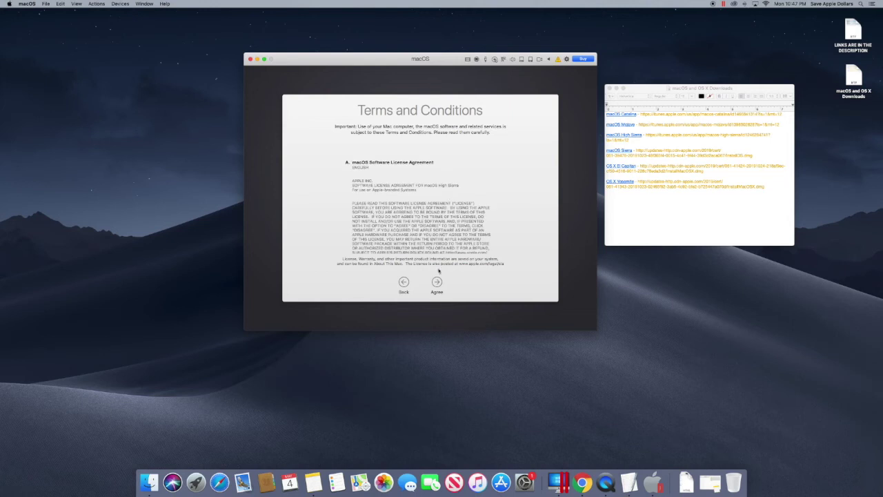
{"action": "left_click", "coordinate": [437, 281]}
{"action": "left_click", "coordinate": [472, 129]}
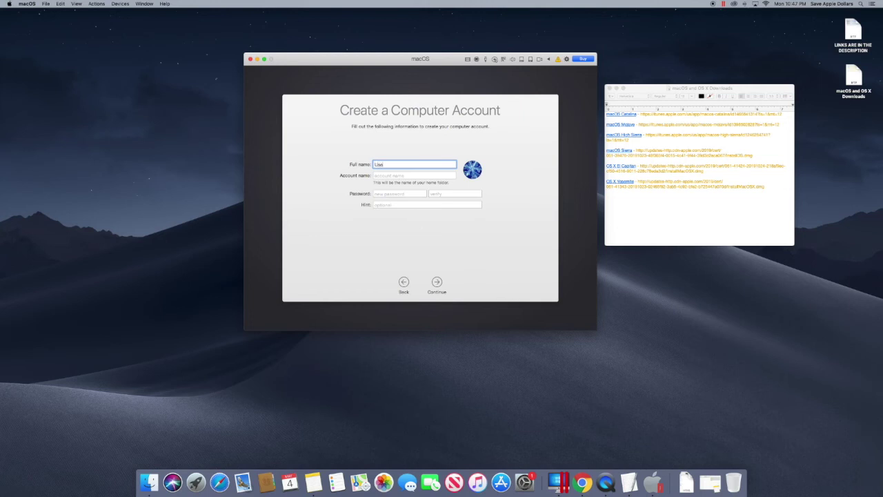
Create the local computer account, entering and verifying its password.
{"action": "left_click", "coordinate": [400, 194]}
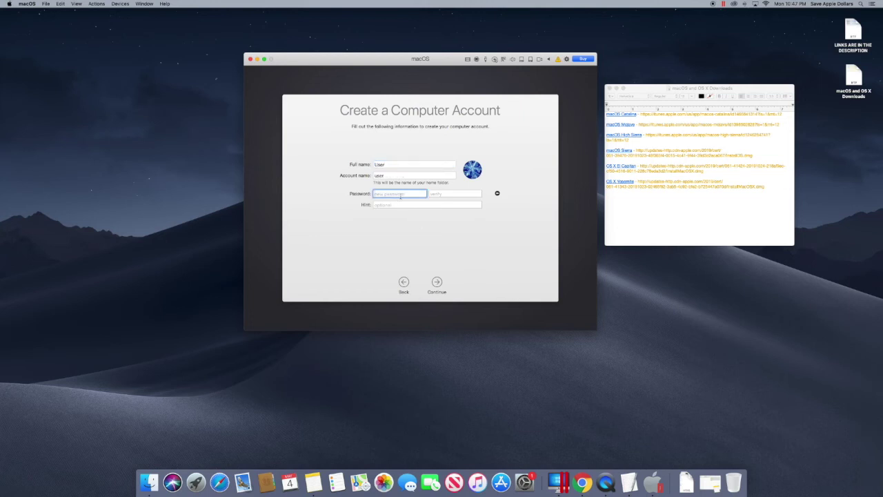
{"action": "type", "text": "1234"}
{"action": "left_click", "coordinate": [438, 193]}
{"action": "type", "text": "1234"}
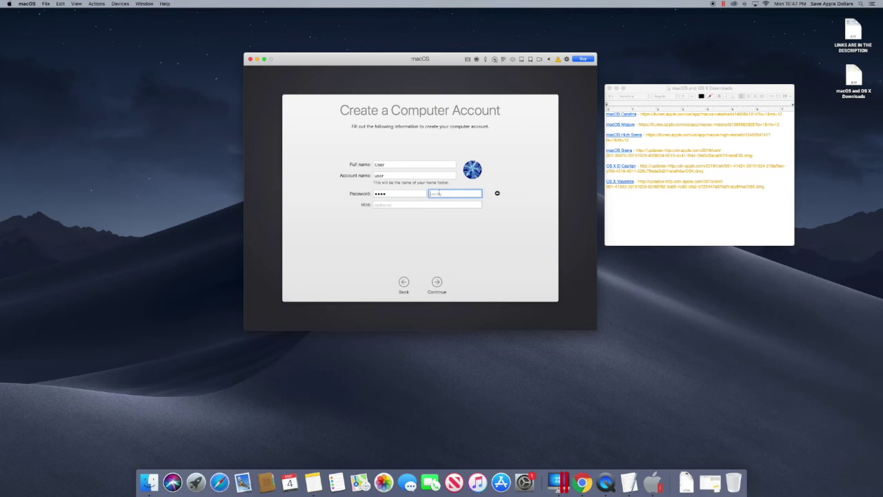
{"action": "left_click", "coordinate": [440, 283]}
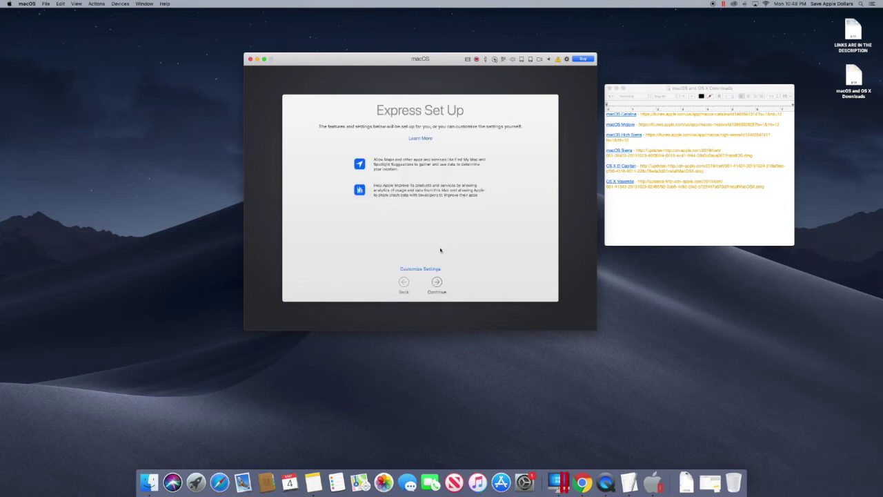
Customize settings: no Location Services, New York time zone, Mac analytics sharing off.
{"action": "left_click", "coordinate": [428, 270]}
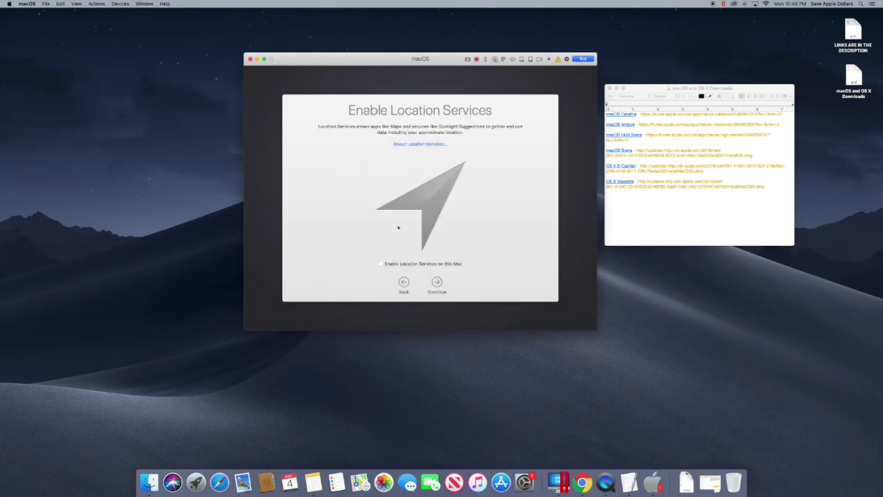
{"action": "left_click", "coordinate": [436, 283]}
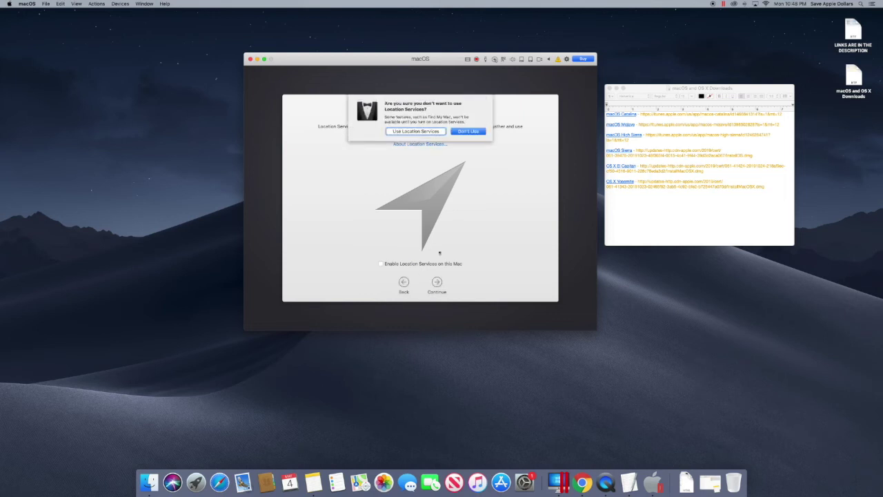
{"action": "left_click", "coordinate": [456, 131]}
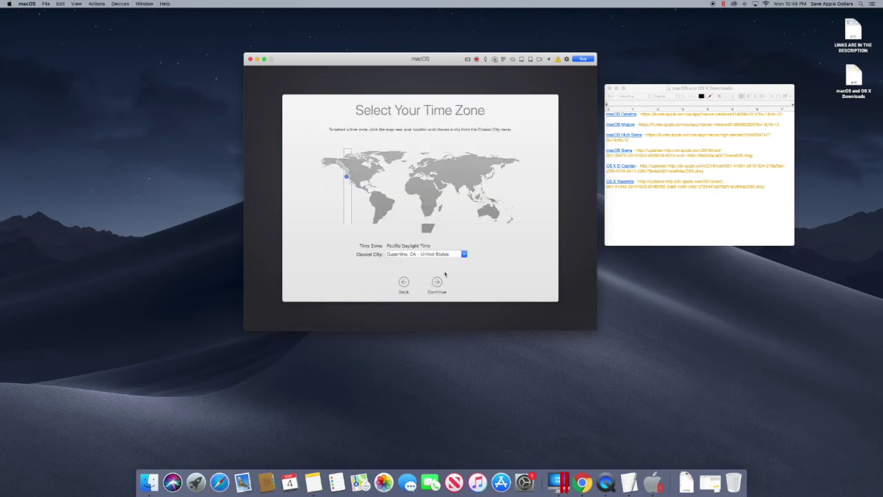
{"action": "left_click", "coordinate": [373, 175]}
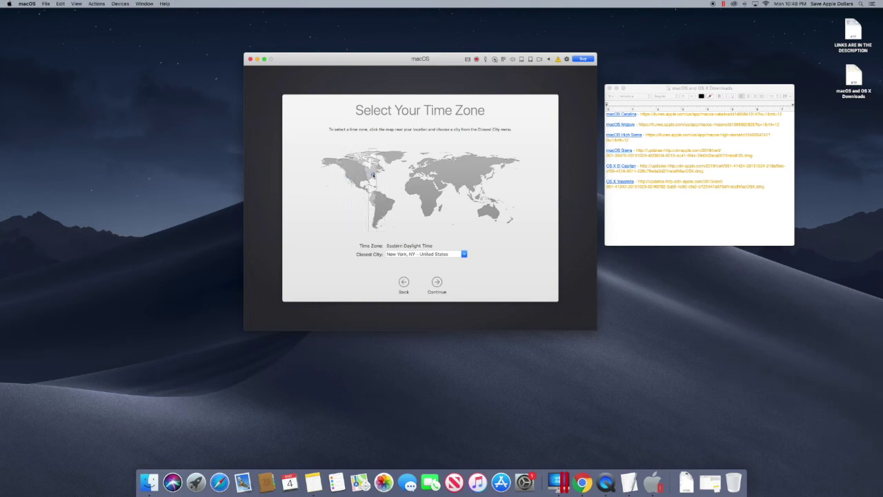
{"action": "left_click", "coordinate": [436, 282]}
{"action": "left_click", "coordinate": [380, 214]}
{"action": "left_click", "coordinate": [437, 282]}
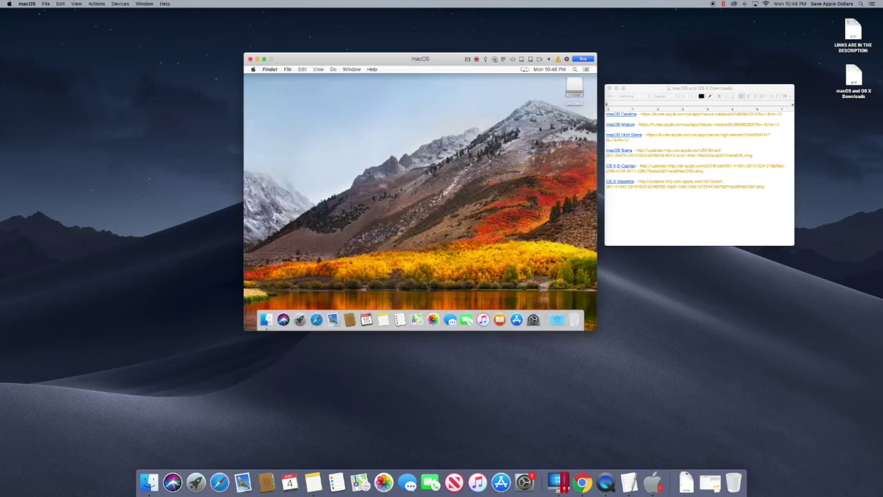
Shut down the High Sierra VM from the guest's Apple menu and confirm Shut Down.
{"action": "left_click", "coordinate": [333, 69]}
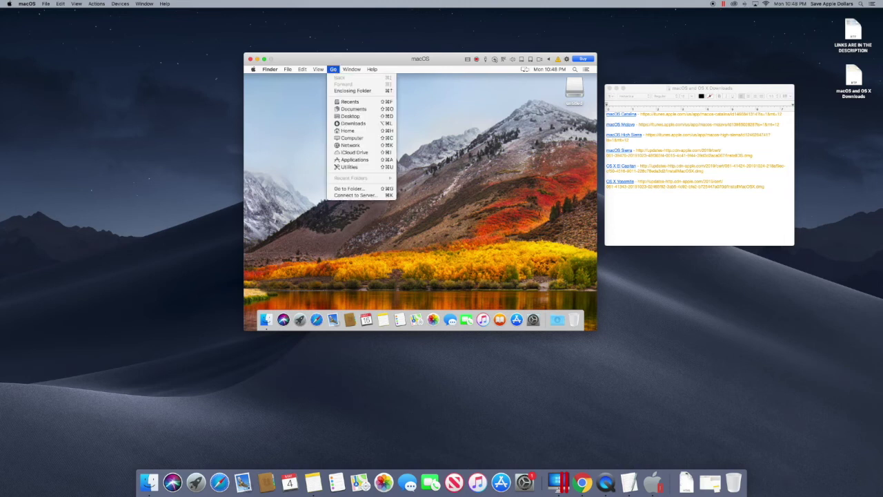
{"action": "left_click", "coordinate": [357, 162]}
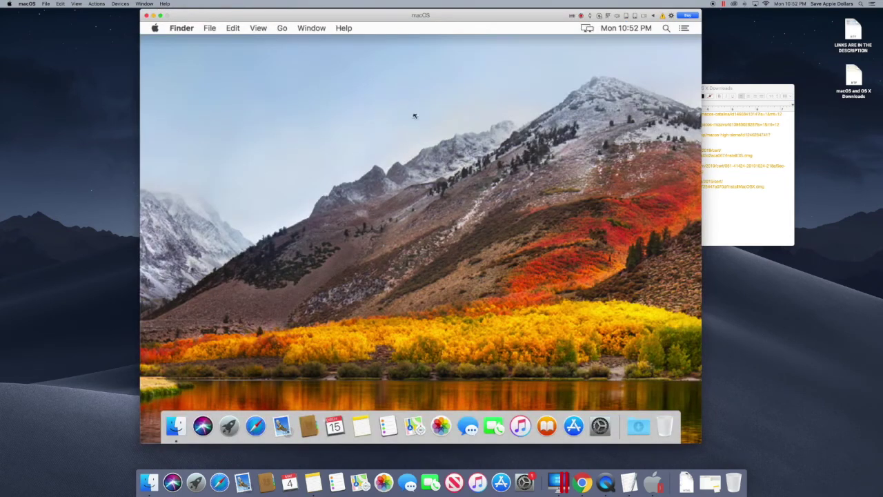
{"action": "left_click", "coordinate": [155, 28]}
{"action": "left_click", "coordinate": [299, 166]}
{"action": "left_click", "coordinate": [488, 194]}
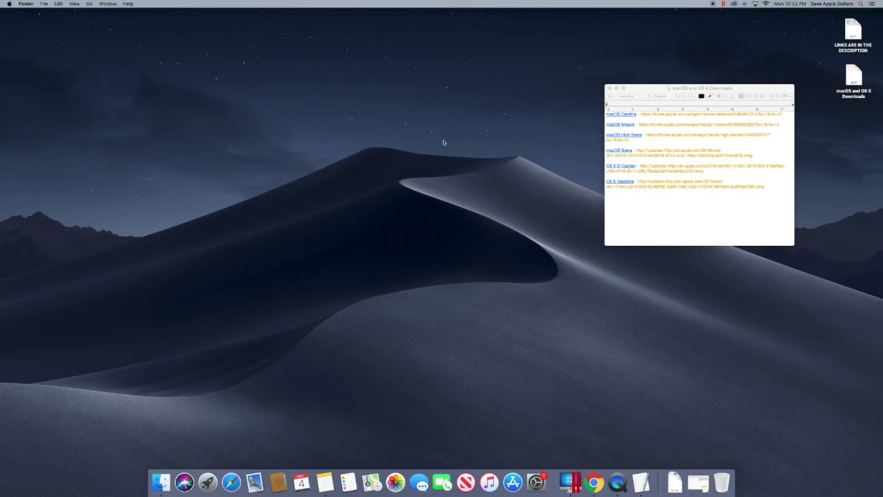
Open the macOS VM configuration and raise its memory to 4096 MB.
{"action": "left_click", "coordinate": [570, 481]}
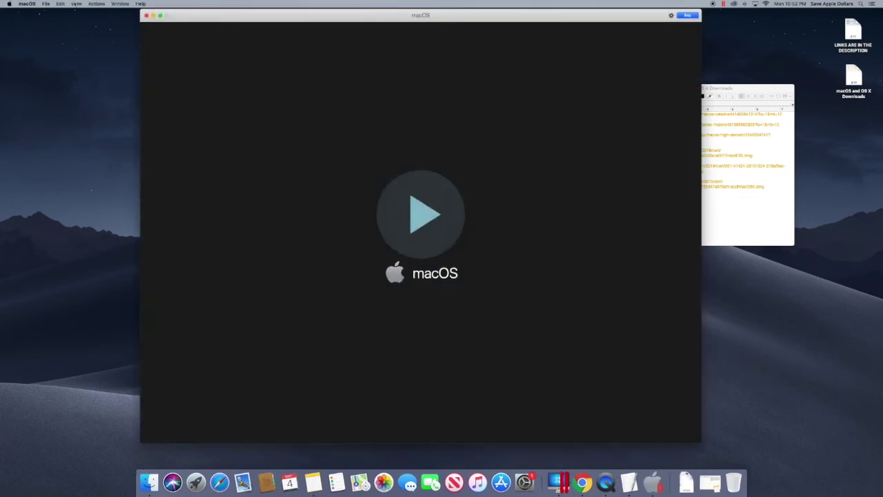
{"action": "left_click", "coordinate": [75, 3]}
{"action": "mouse_move", "coordinate": [97, 4]}
{"action": "left_click", "coordinate": [110, 119]}
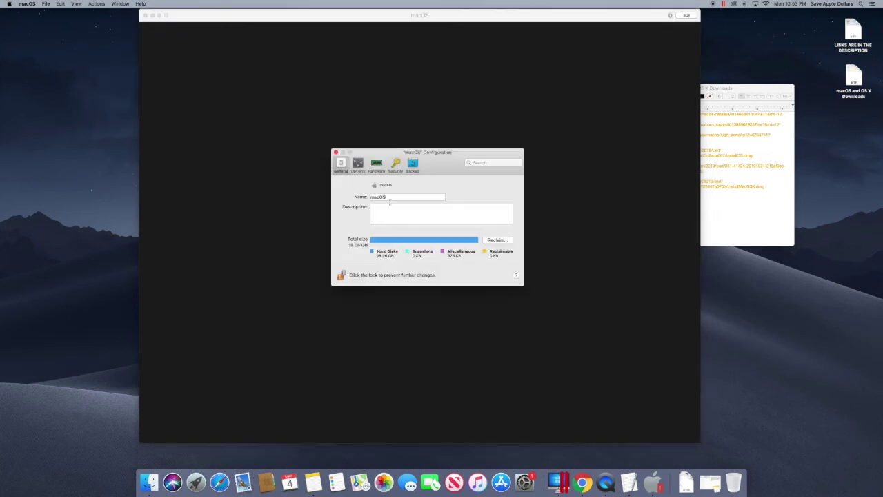
{"action": "left_click", "coordinate": [376, 164]}
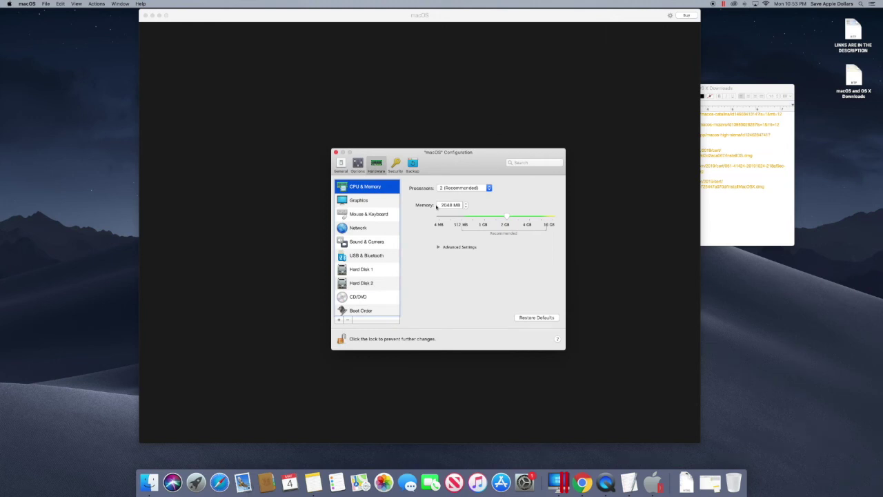
{"action": "left_click_drag", "start_coordinate": [507, 216], "coordinate": [530, 217]}
Set graphics memory to 512 MB, keep 2 processors, lock the settings, and close the configuration.
{"action": "left_click", "coordinate": [360, 201]}
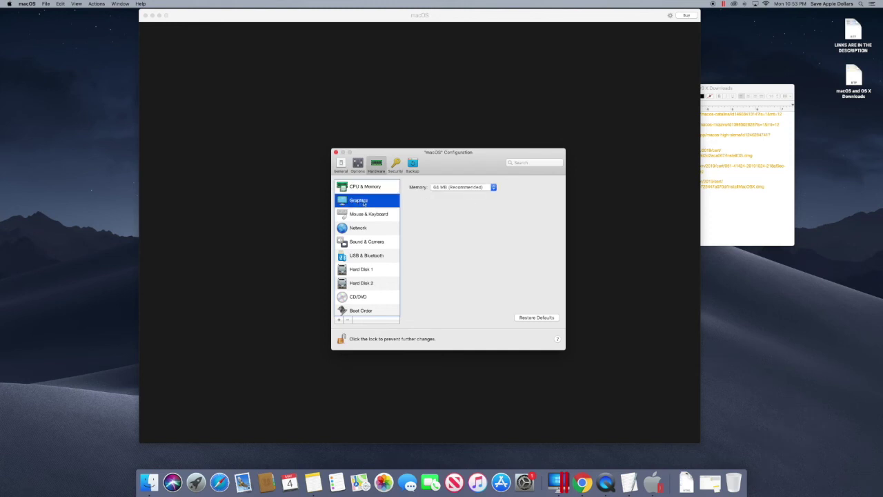
{"action": "left_click", "coordinate": [468, 191]}
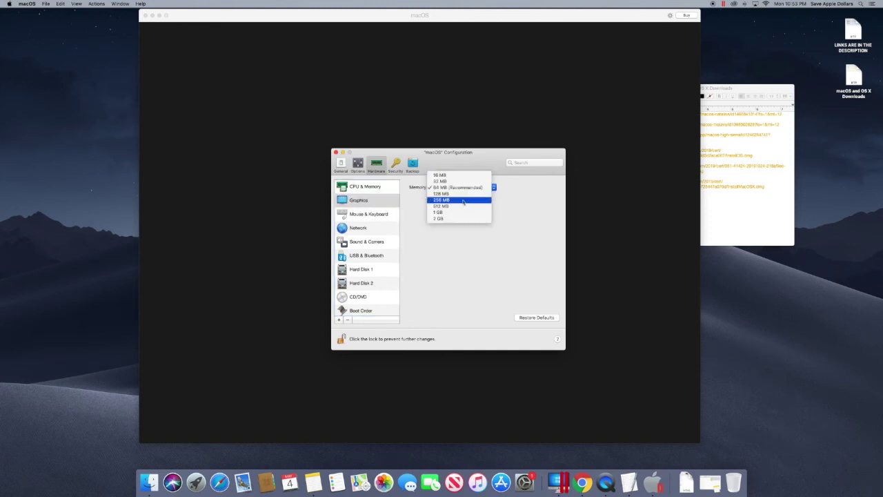
{"action": "left_click", "coordinate": [460, 206]}
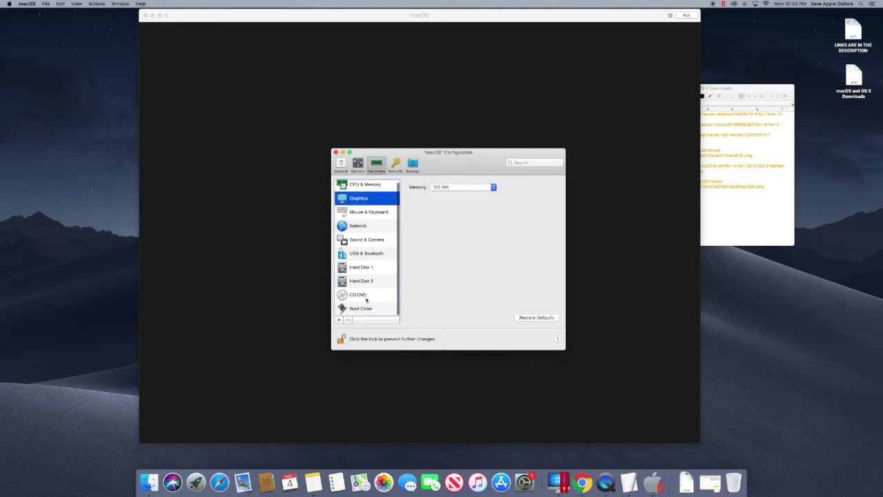
{"action": "left_click", "coordinate": [361, 188]}
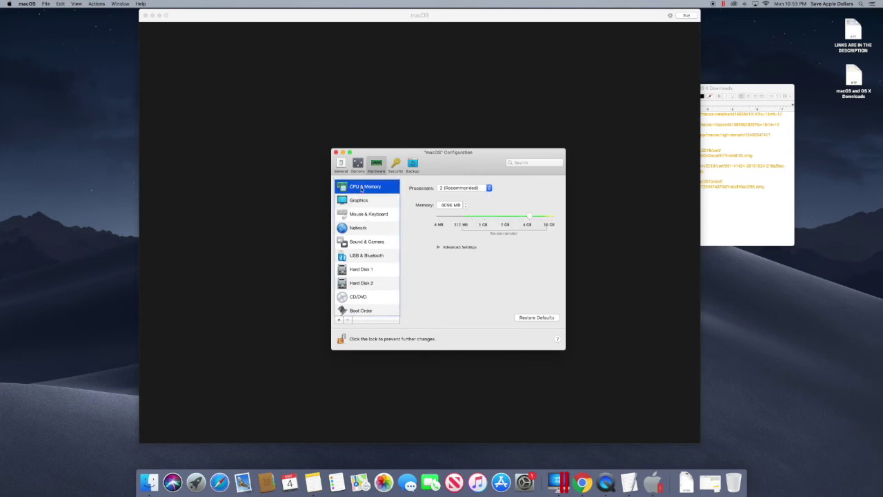
{"action": "left_click", "coordinate": [452, 189]}
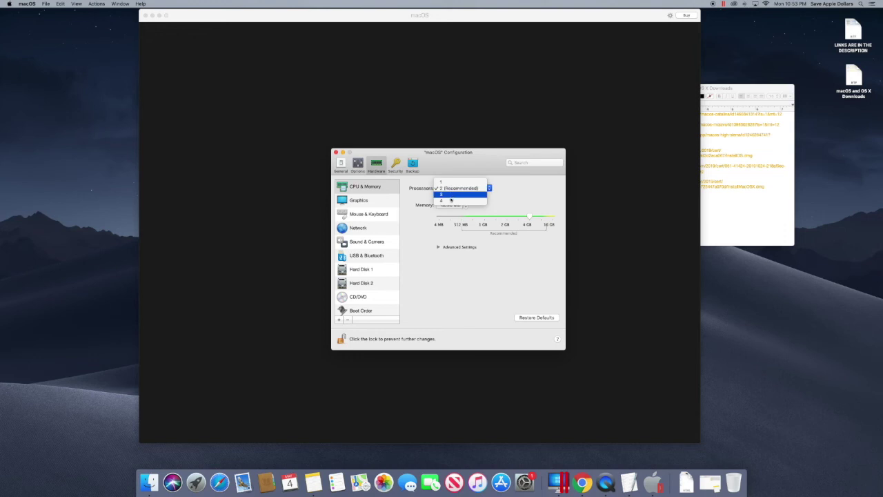
{"action": "left_click", "coordinate": [449, 188]}
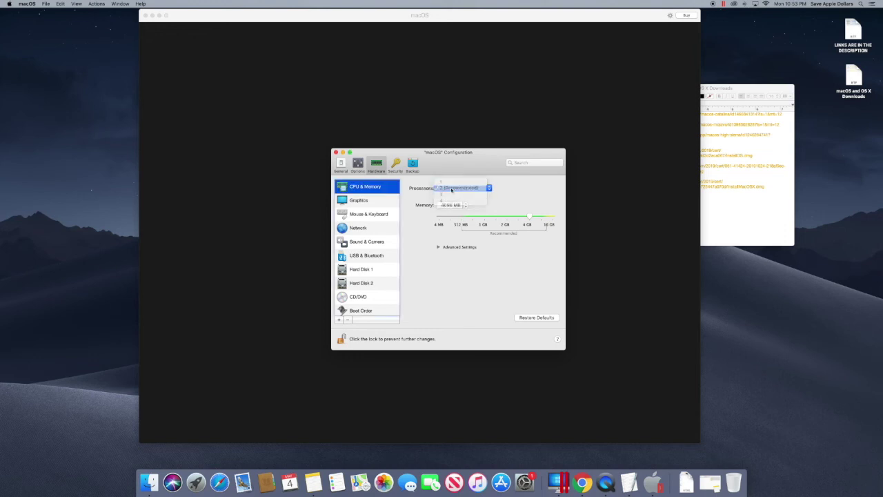
{"action": "left_click", "coordinate": [341, 339]}
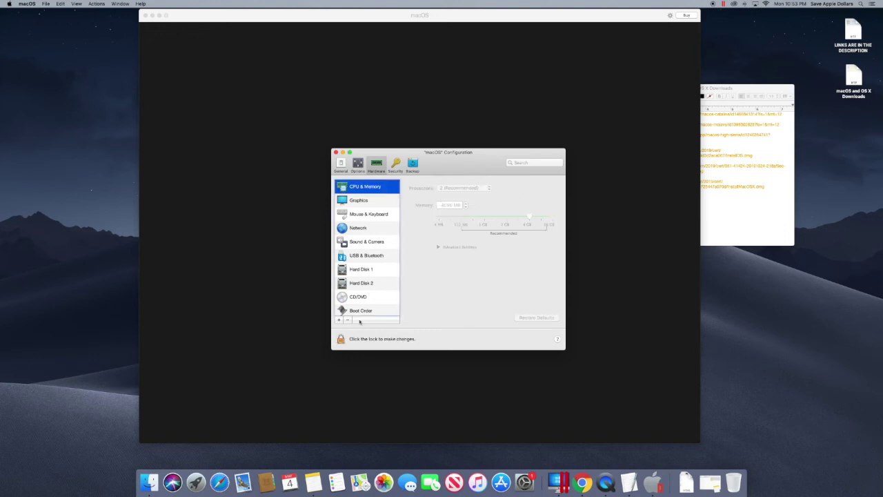
{"action": "left_click", "coordinate": [336, 153]}
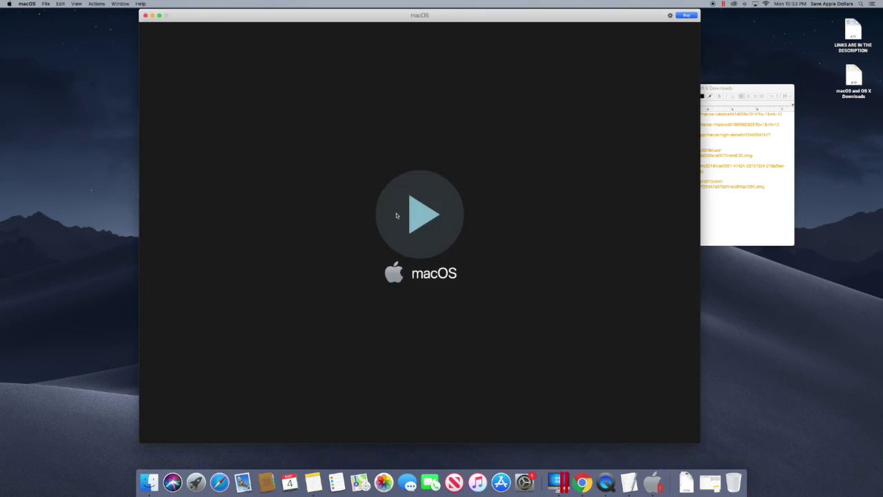
Start the macOS VM, keep the trial, and log in with the account password.
{"action": "left_click", "coordinate": [432, 206]}
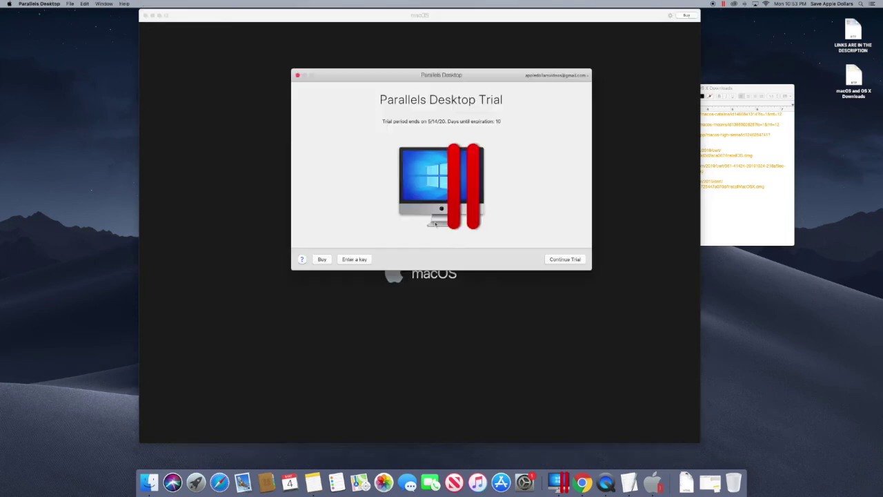
{"action": "key", "text": "Return"}
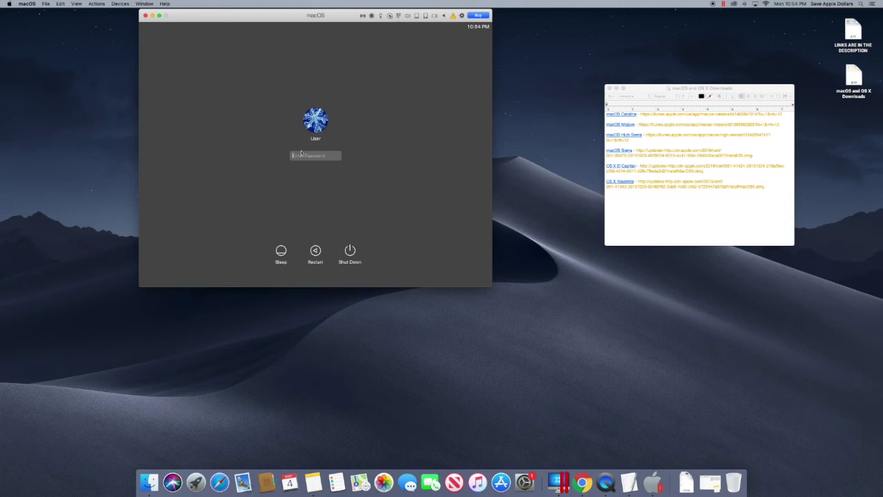
{"action": "type", "text": "1234"}
{"action": "key", "text": "Return"}
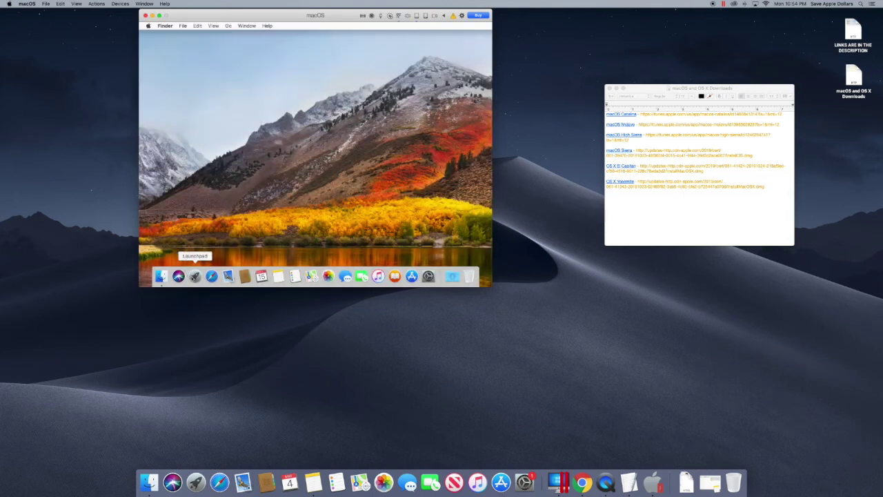
Choose Install Parallels Tools from Actions, connect its installation disc, and close Launchpad.
{"action": "left_click", "coordinate": [195, 276]}
{"action": "left_click", "coordinate": [196, 275]}
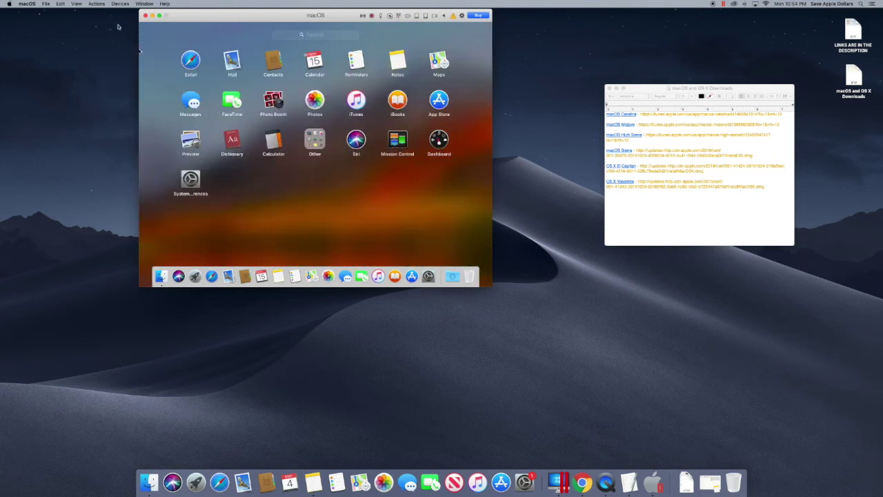
{"action": "left_click", "coordinate": [97, 5]}
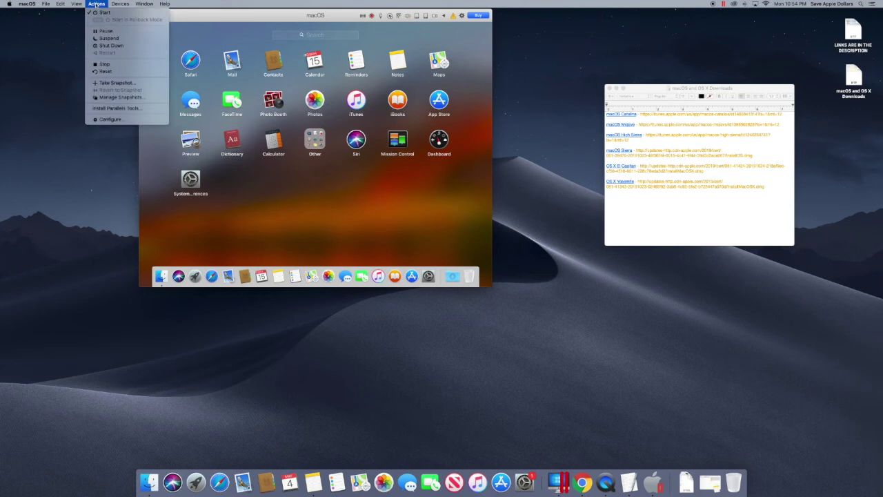
{"action": "left_click", "coordinate": [114, 109]}
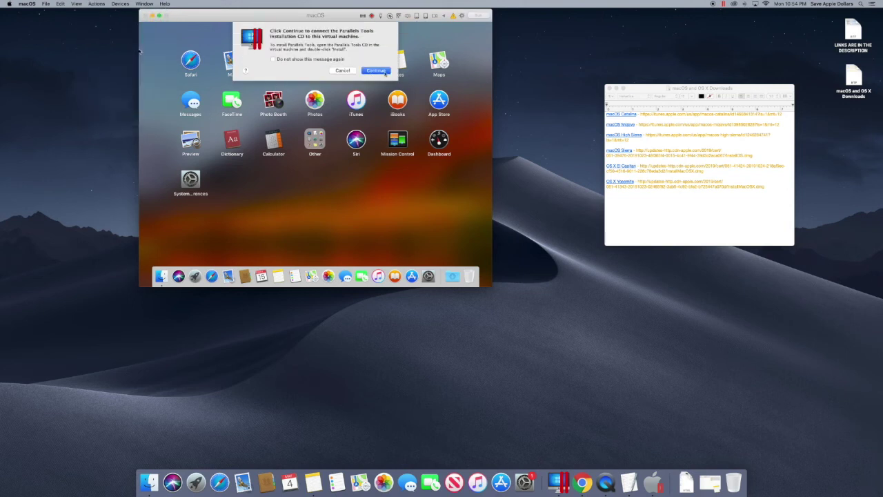
{"action": "left_click", "coordinate": [384, 72]}
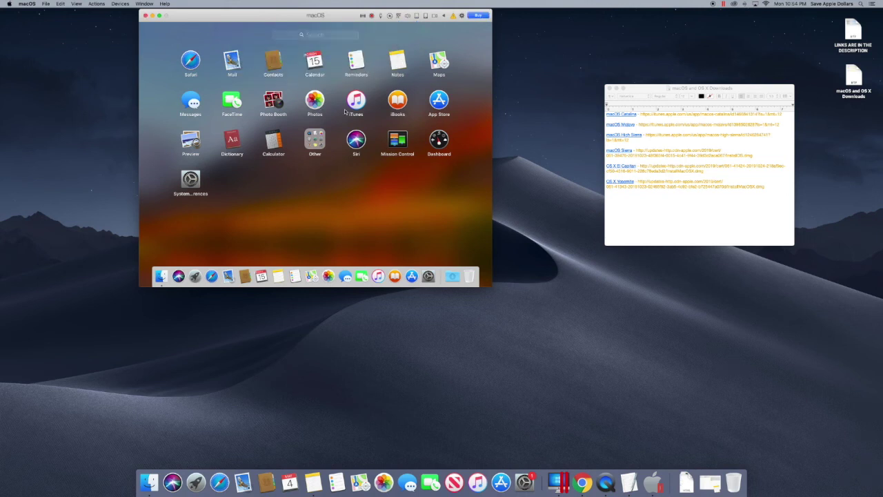
{"action": "left_click", "coordinate": [195, 276]}
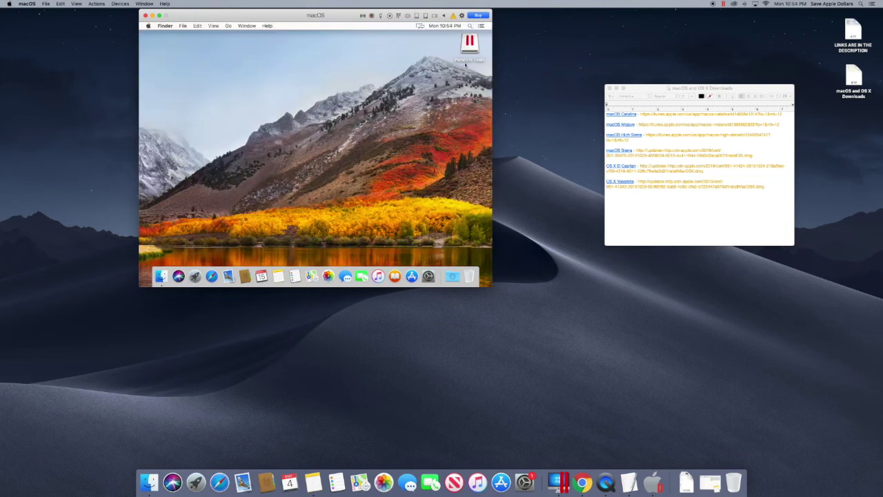
Open the Parallels Tools disc and run its installer, authorizing with the administrator password.
{"action": "left_click", "coordinate": [469, 46]}
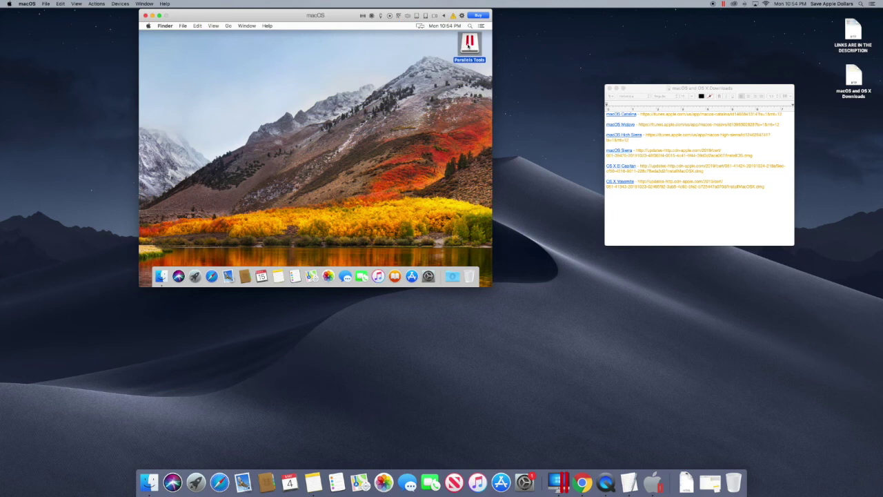
{"action": "double_click", "coordinate": [468, 47]}
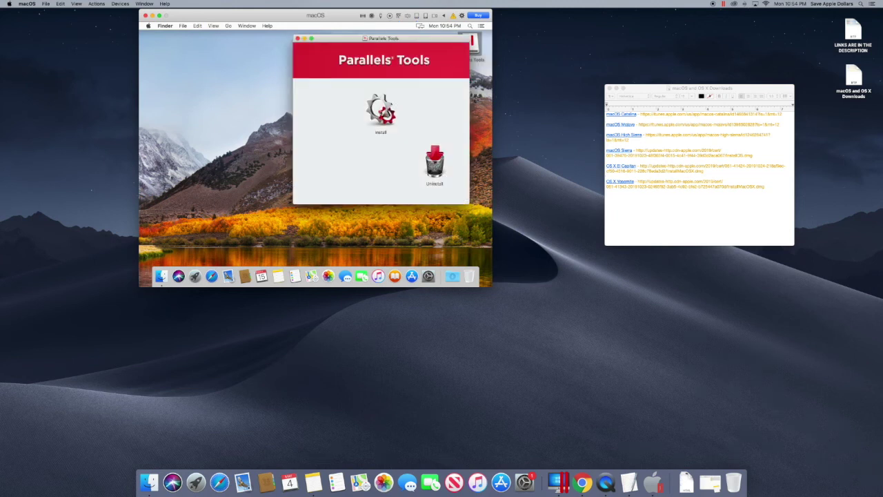
{"action": "left_click", "coordinate": [378, 134]}
{"action": "double_click", "coordinate": [378, 133]}
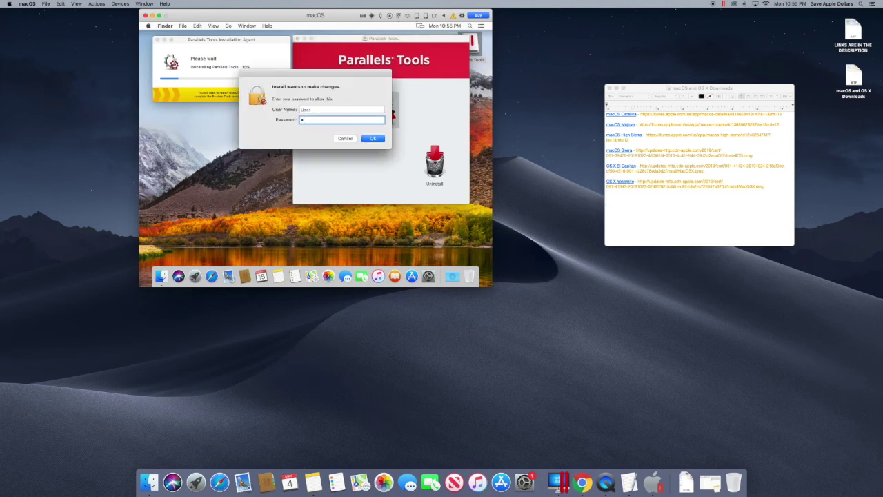
{"action": "key", "text": "Return"}
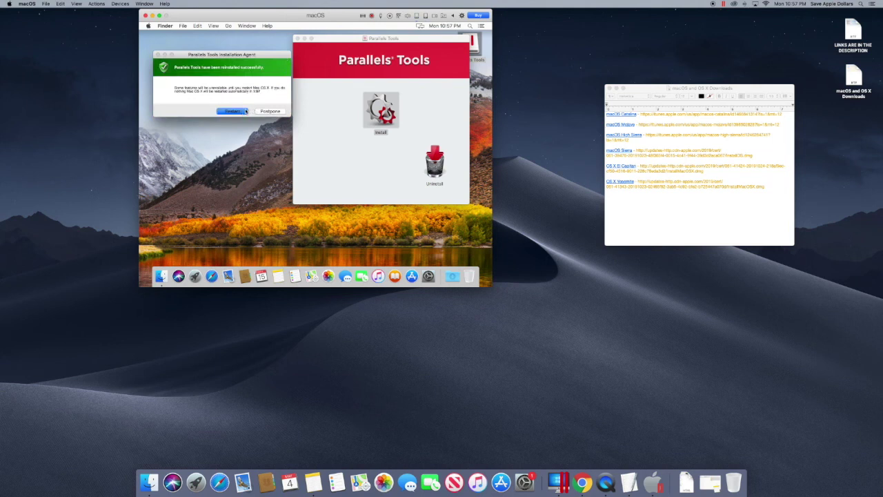
Restart the VM, log back in with the account password, and close the Parallels Tools disc window.
{"action": "left_click", "coordinate": [232, 112]}
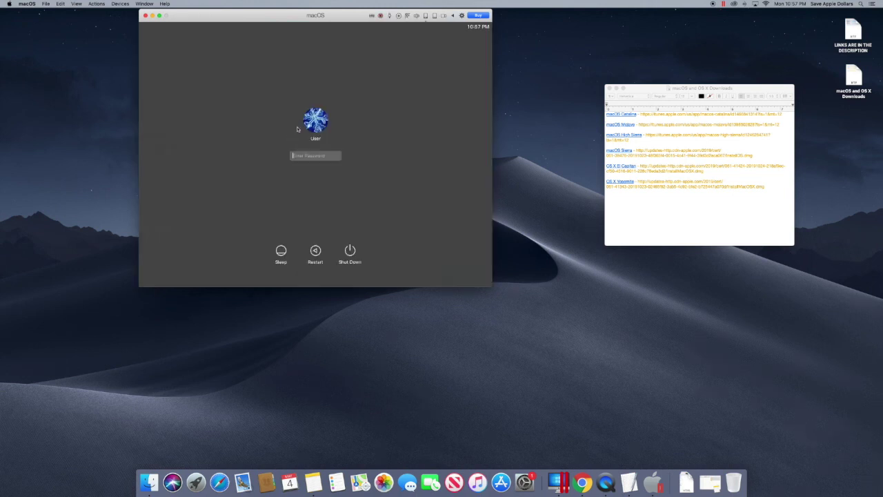
{"action": "type", "text": "1234"}
{"action": "key", "text": "Return"}
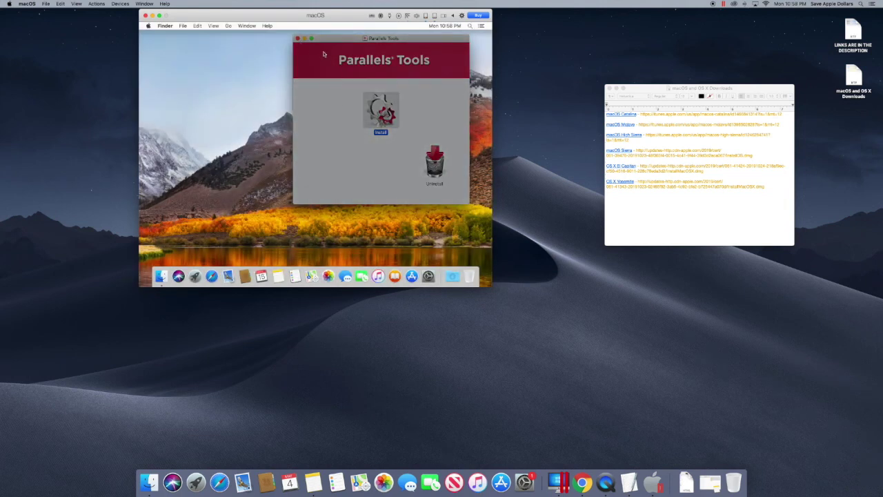
{"action": "left_click", "coordinate": [297, 39]}
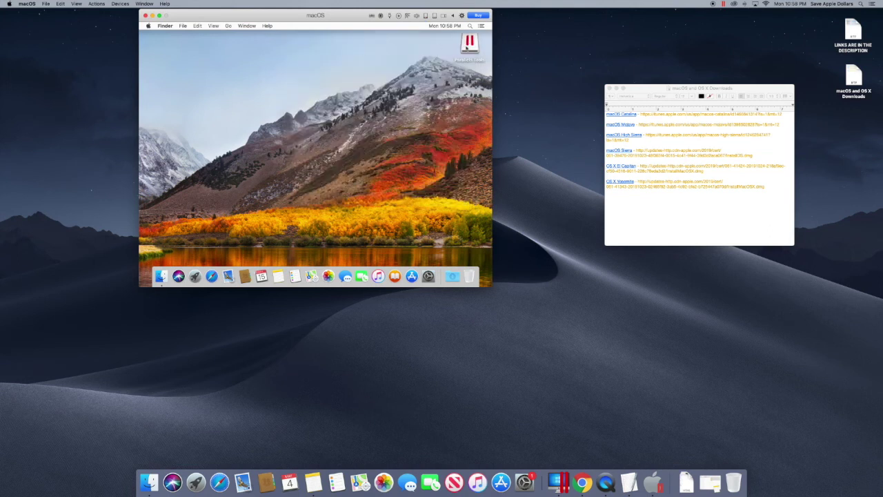
Eject the Parallels Tools disc and move the Parallels Shared Folders icon up the desktop.
{"action": "left_click", "coordinate": [467, 47]}
{"action": "right_click", "coordinate": [468, 52]}
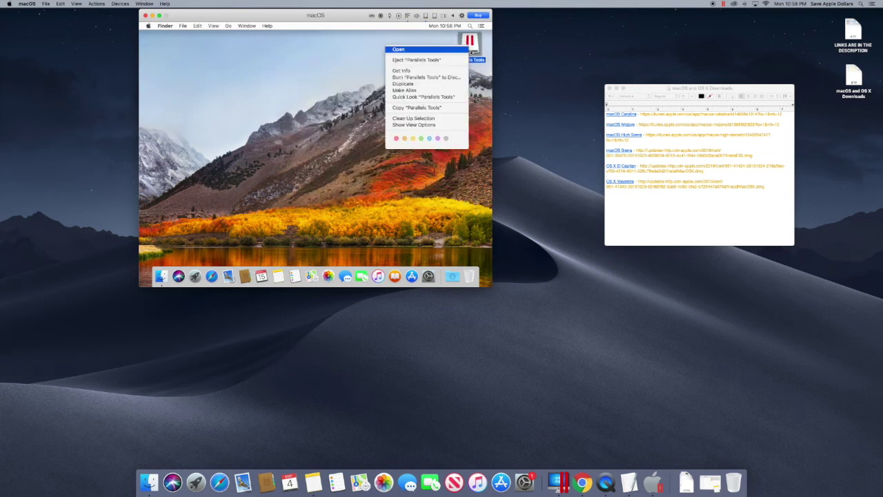
{"action": "left_click", "coordinate": [408, 61]}
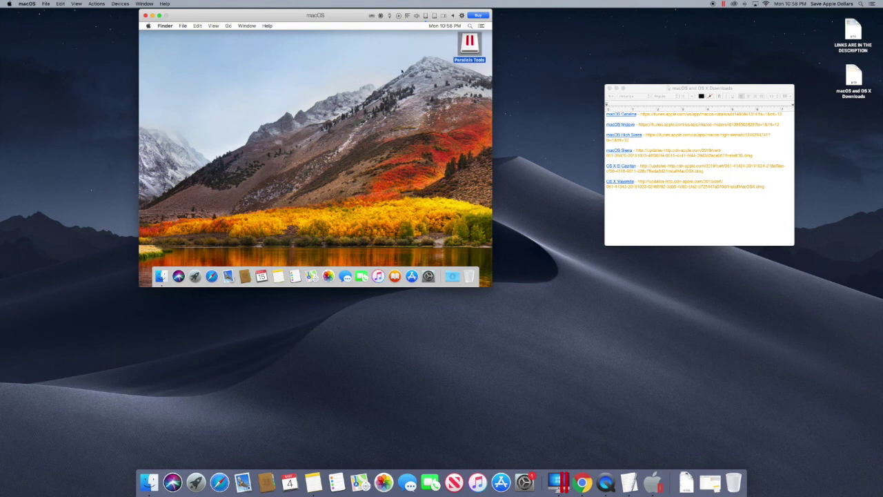
{"action": "left_click", "coordinate": [401, 71]}
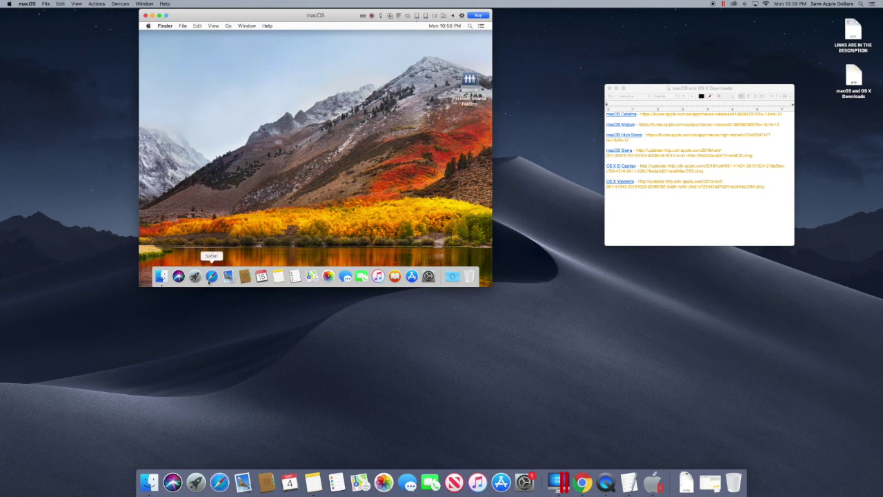
{"action": "left_click_drag", "start_coordinate": [469, 81], "coordinate": [472, 49]}
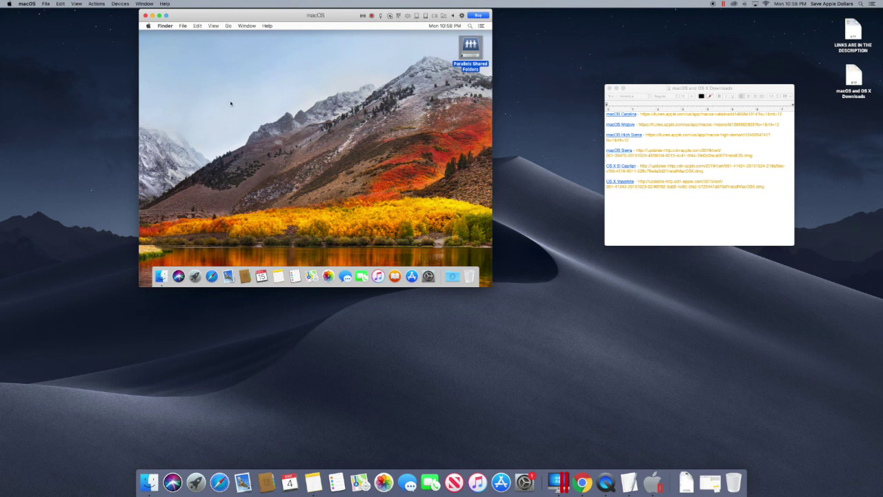
{"action": "left_click", "coordinate": [298, 126]}
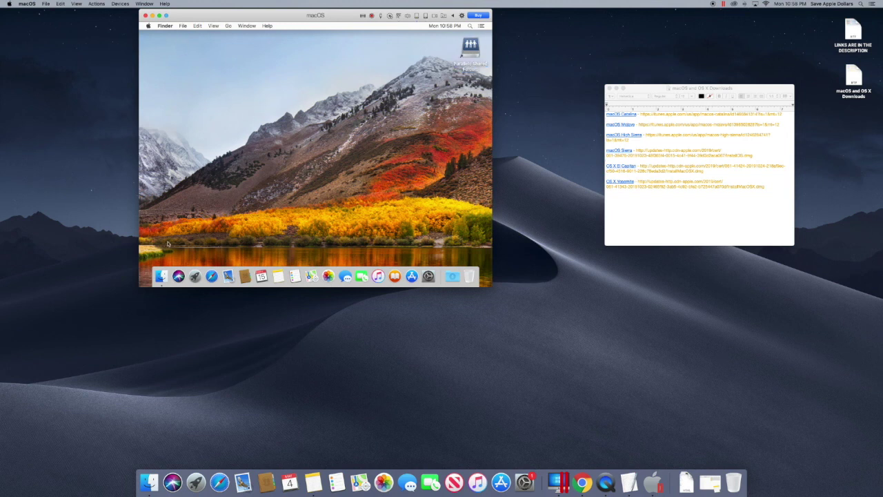
Check the guest's Launchpad and its About This Mac information.
{"action": "left_click", "coordinate": [195, 276]}
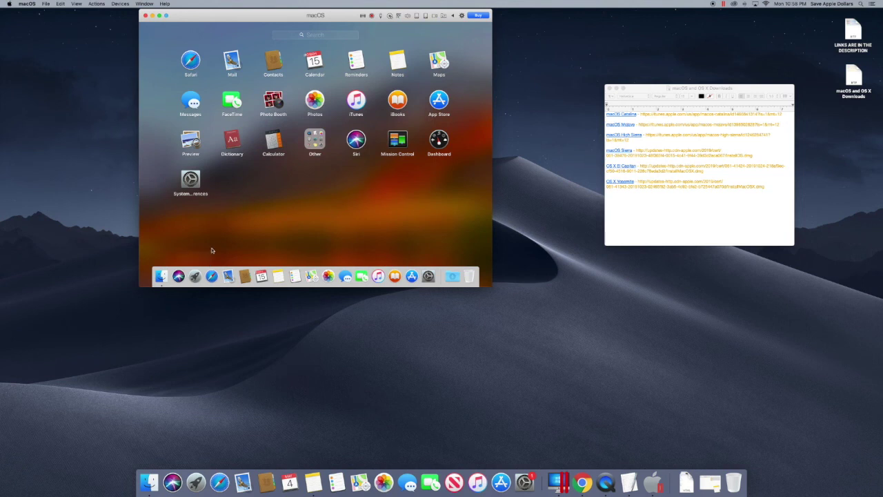
{"action": "left_click", "coordinate": [195, 275]}
{"action": "left_click", "coordinate": [195, 276]}
{"action": "left_click", "coordinate": [168, 30]}
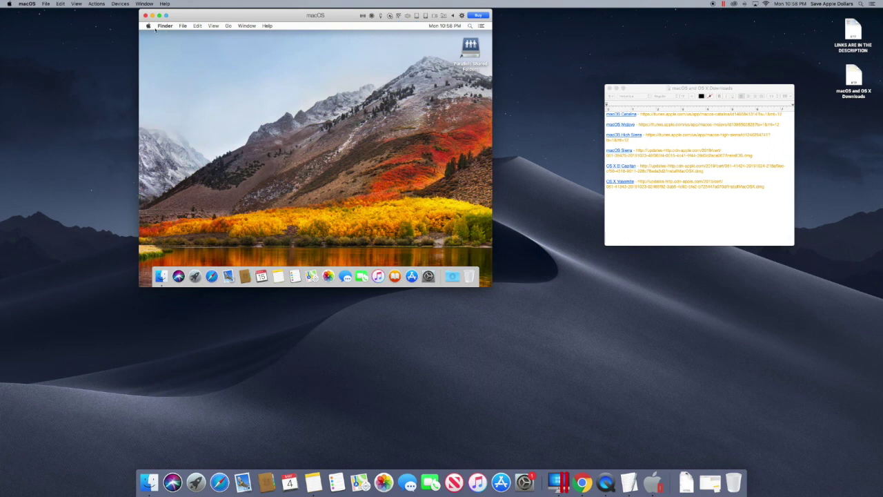
{"action": "left_click", "coordinate": [149, 26]}
{"action": "left_click", "coordinate": [167, 33]}
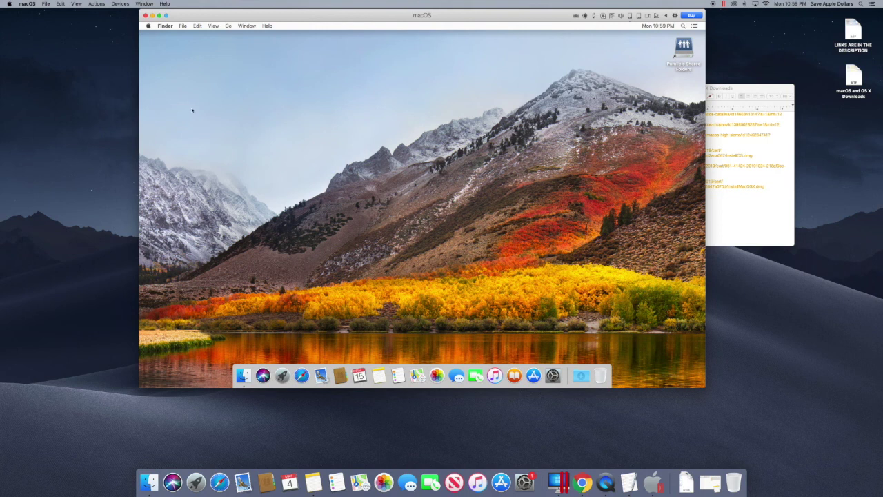
Switch the VM into Coherence mode and briefly open the guest's Launchpad.
{"action": "left_click", "coordinate": [76, 4]}
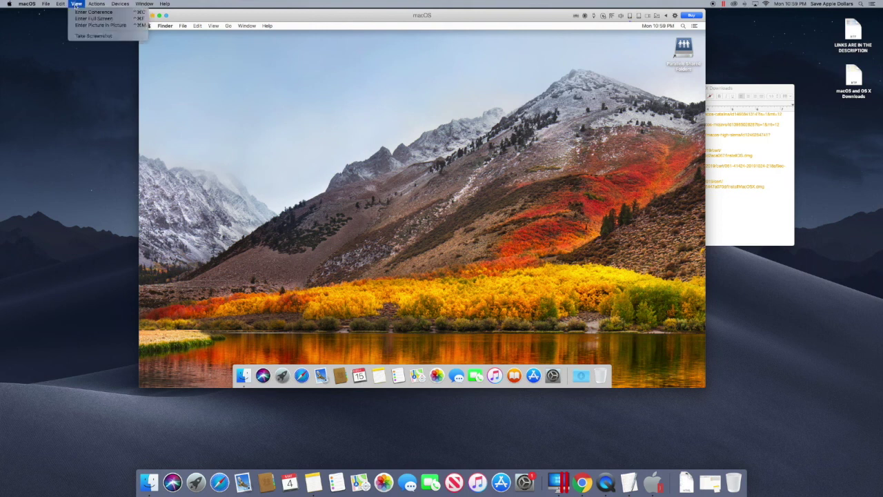
{"action": "left_click", "coordinate": [84, 12]}
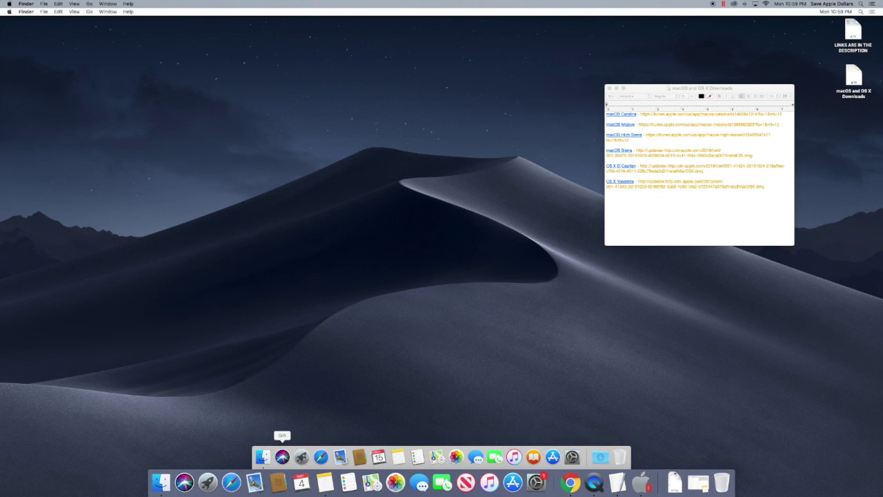
{"action": "left_click", "coordinate": [301, 456]}
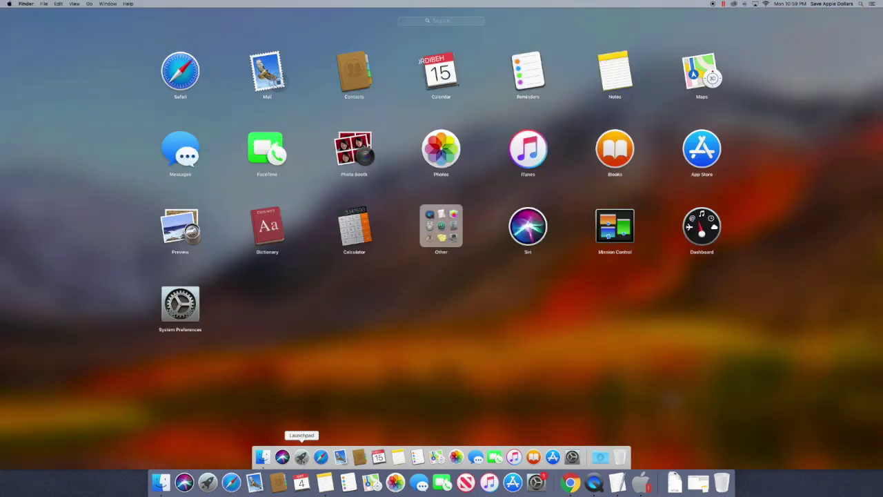
{"action": "left_click", "coordinate": [301, 456]}
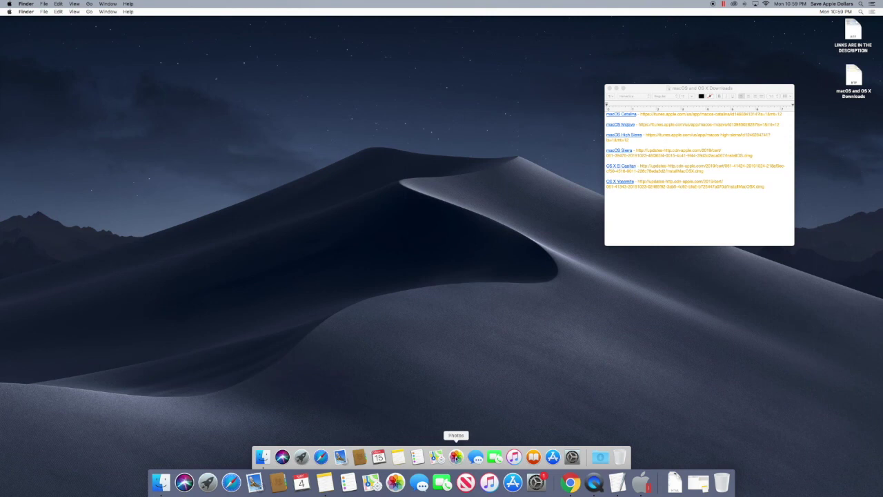
Launch Photos, rearrange and close both its windows, then close the macOS and OS X Downloads document.
{"action": "left_click", "coordinate": [456, 457]}
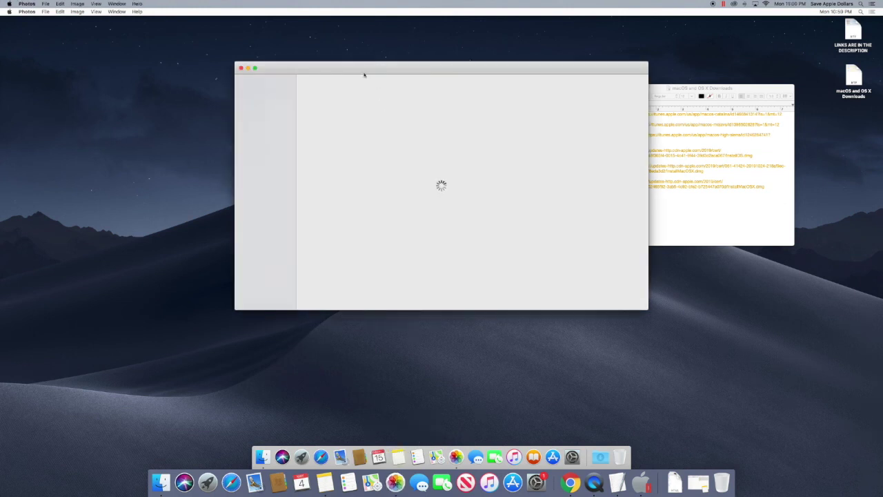
{"action": "left_click_drag", "start_coordinate": [365, 71], "coordinate": [443, 165]}
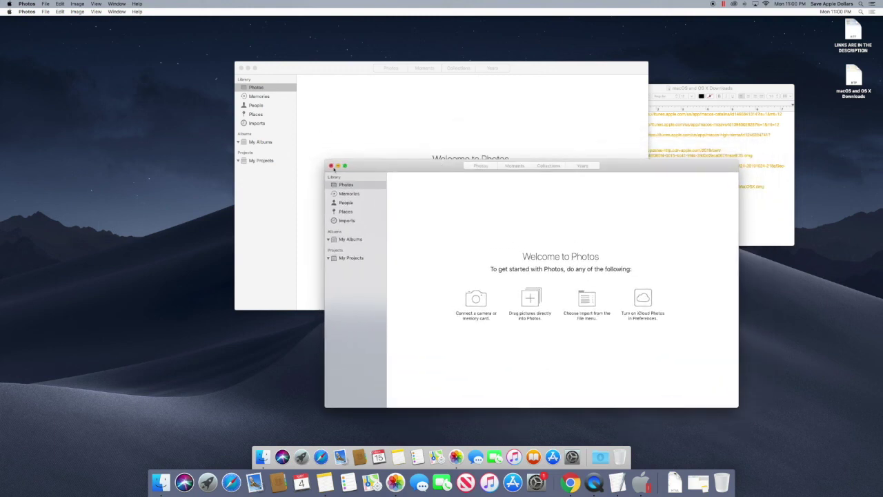
{"action": "left_click_drag", "start_coordinate": [299, 72], "coordinate": [258, 56]}
{"action": "left_click", "coordinate": [405, 302]}
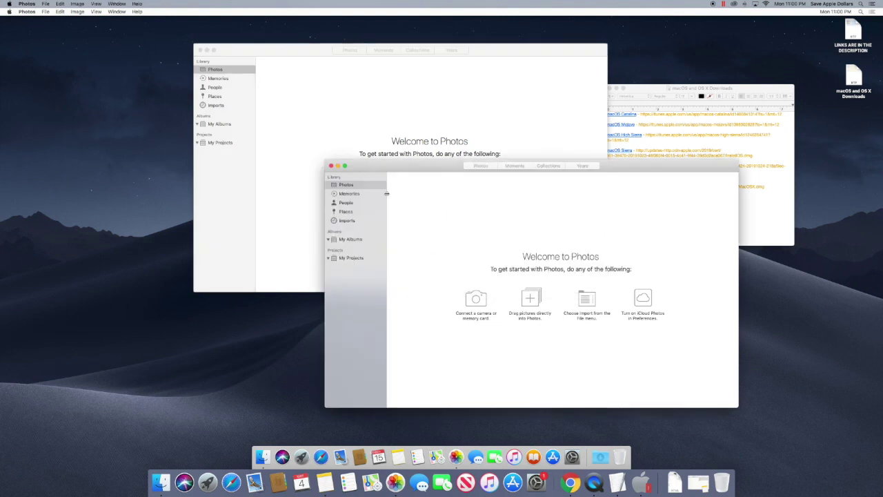
{"action": "left_click", "coordinate": [331, 166]}
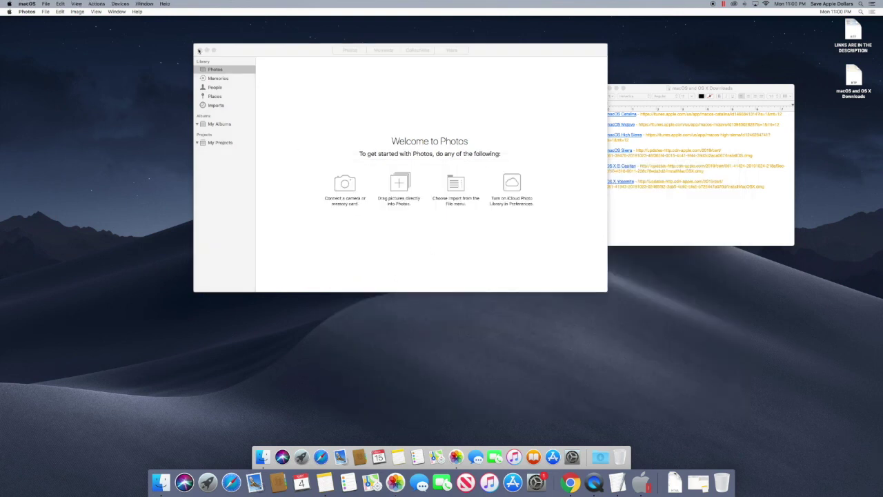
{"action": "left_click", "coordinate": [200, 50]}
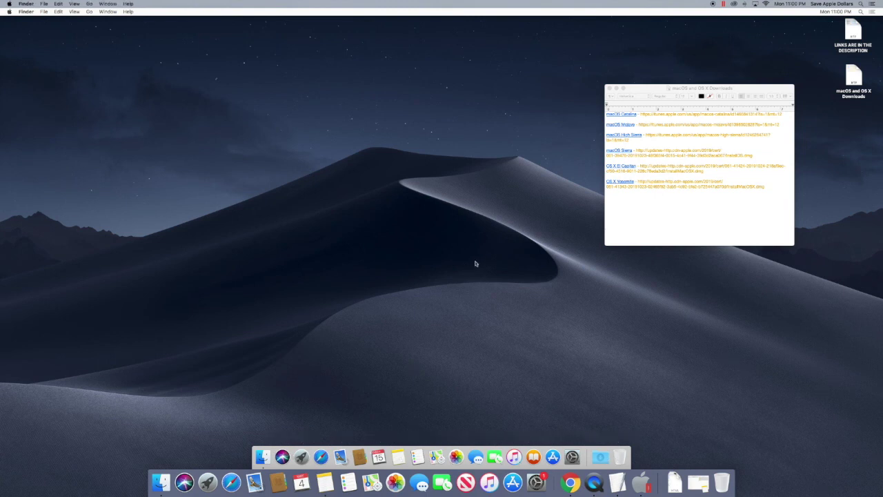
{"action": "left_click", "coordinate": [609, 88]}
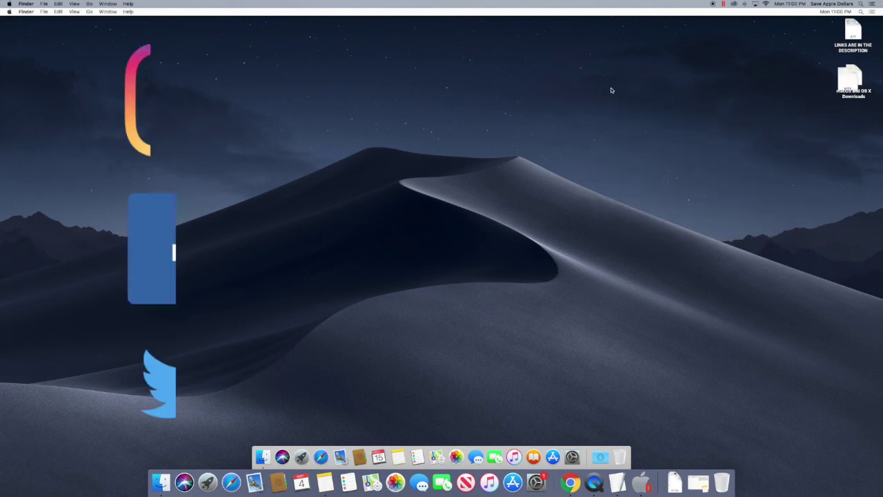